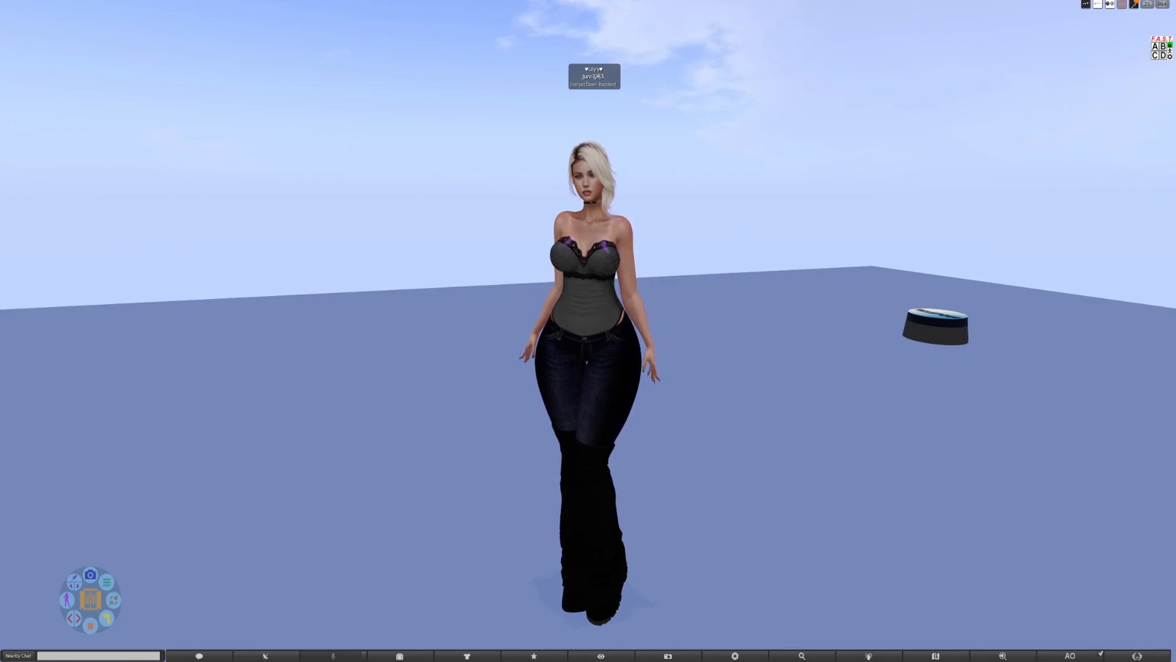
mouse_move(590, 307)
left_mouse_down()
mouse_move(650, 308)
mouse_move(590, 308)
left_mouse_up()
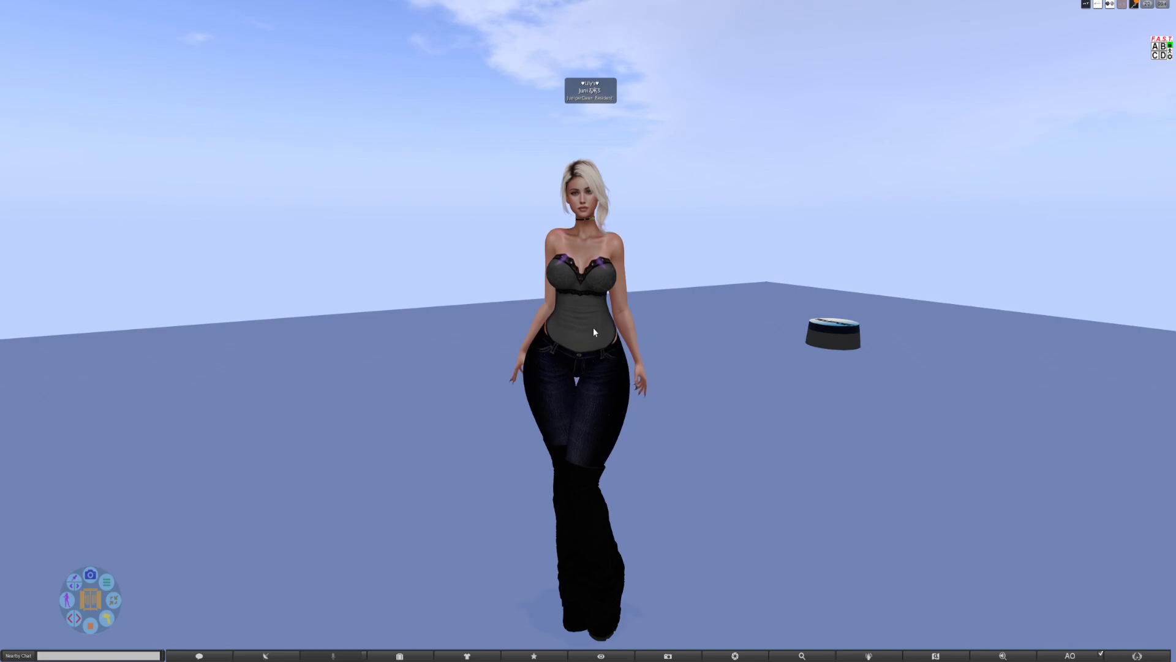
scroll(593, 327, "up", 3)
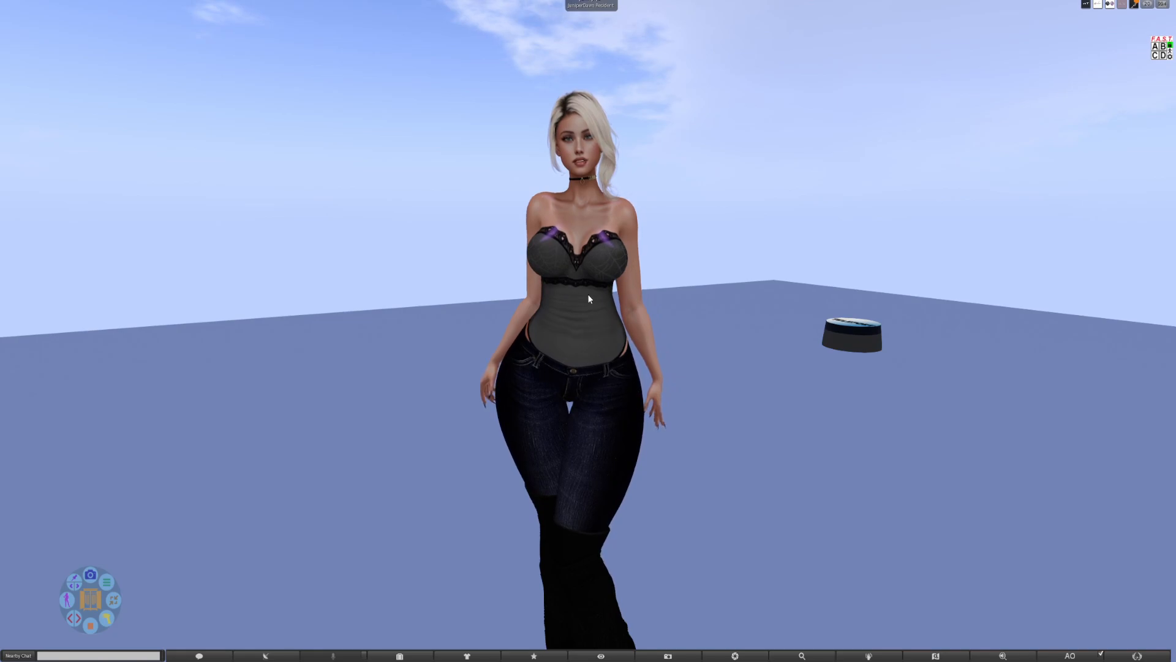
left_click_drag(582, 245, 613, 239)
left_click_drag(611, 316, 572, 325)
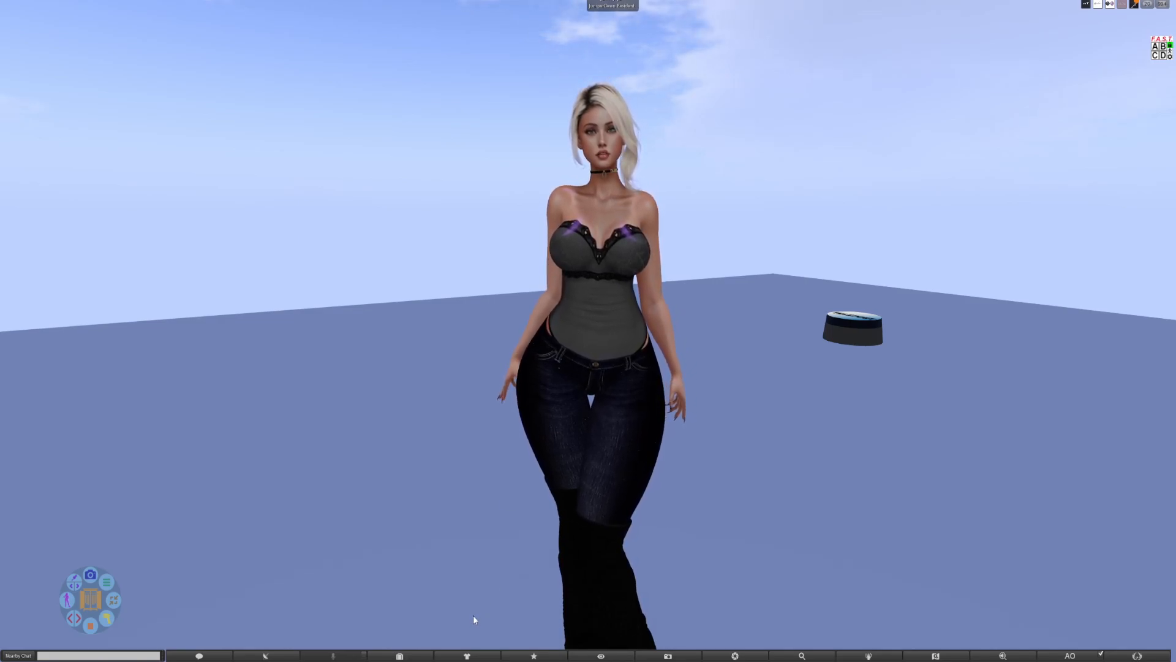
Preview the SL Avatar Bottom VSmart and SL Avatar Top VSmart textures from the inventory's Objects folder, then close both previews.
key("ctrl+i")
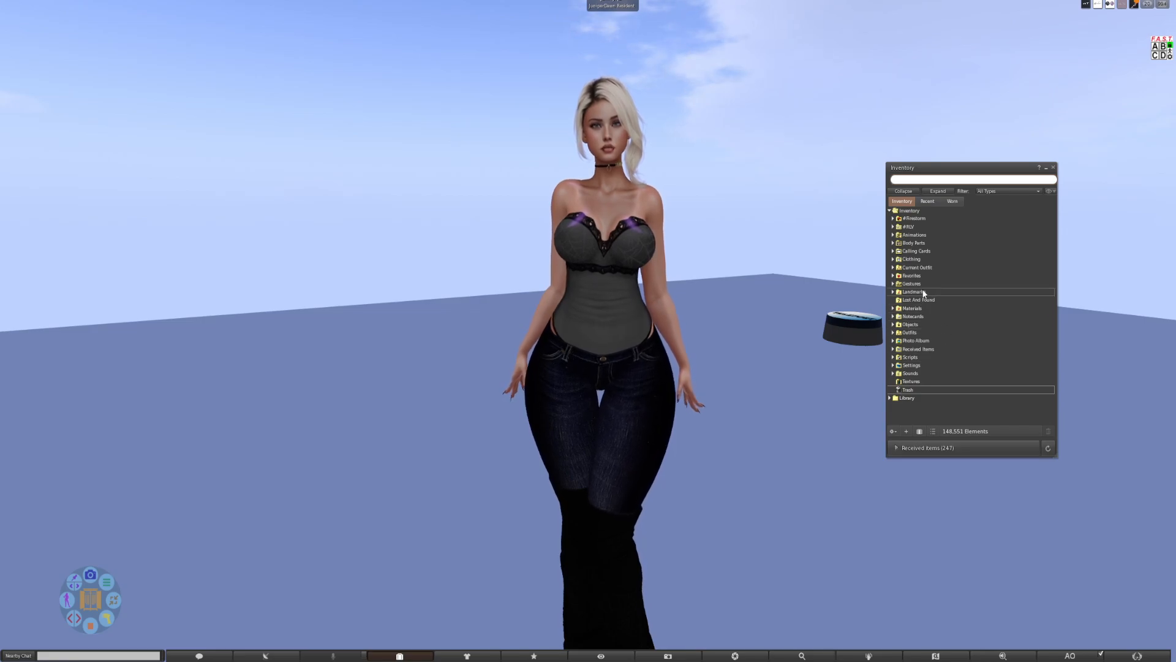
double_click(921, 324)
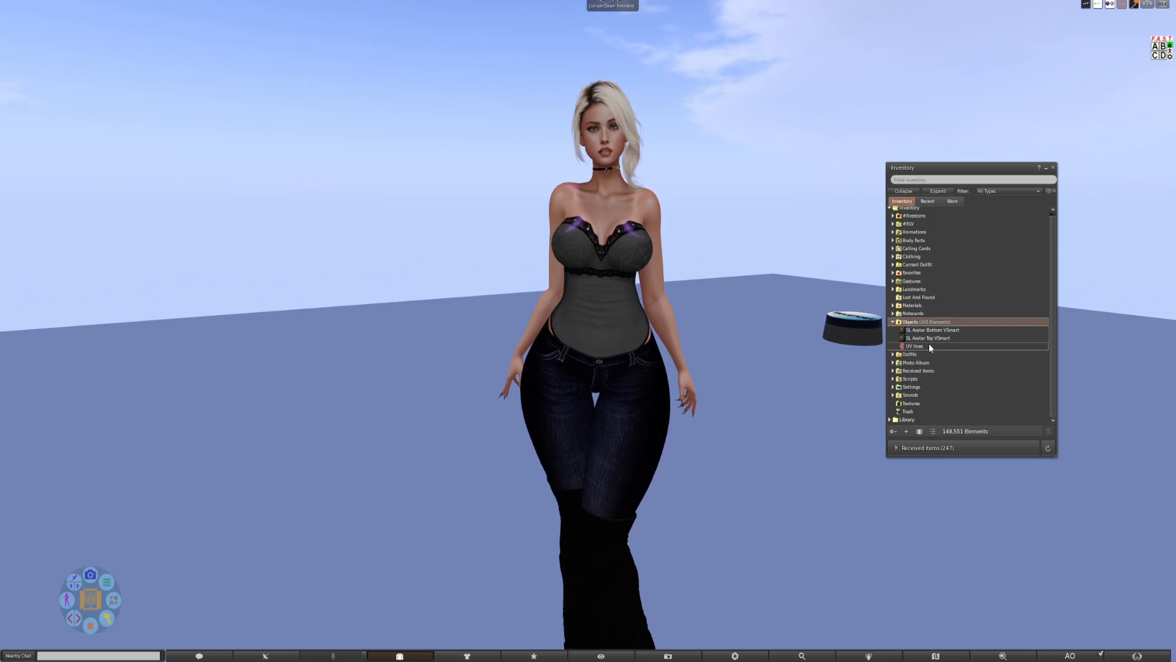
double_click(932, 331)
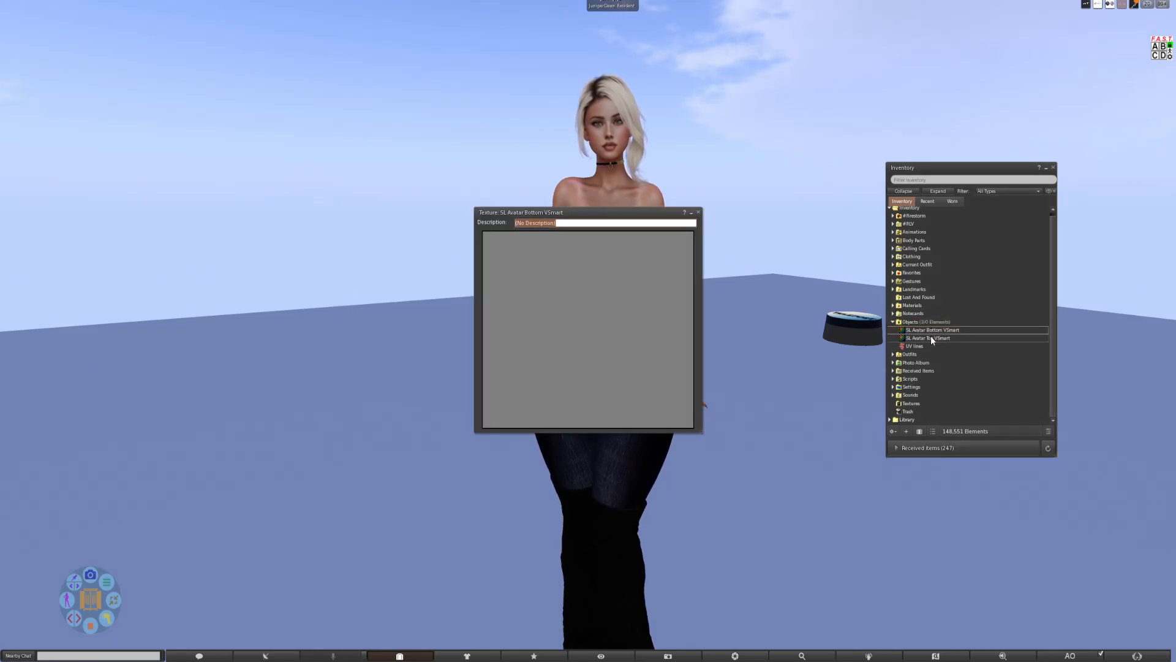
double_click(928, 340)
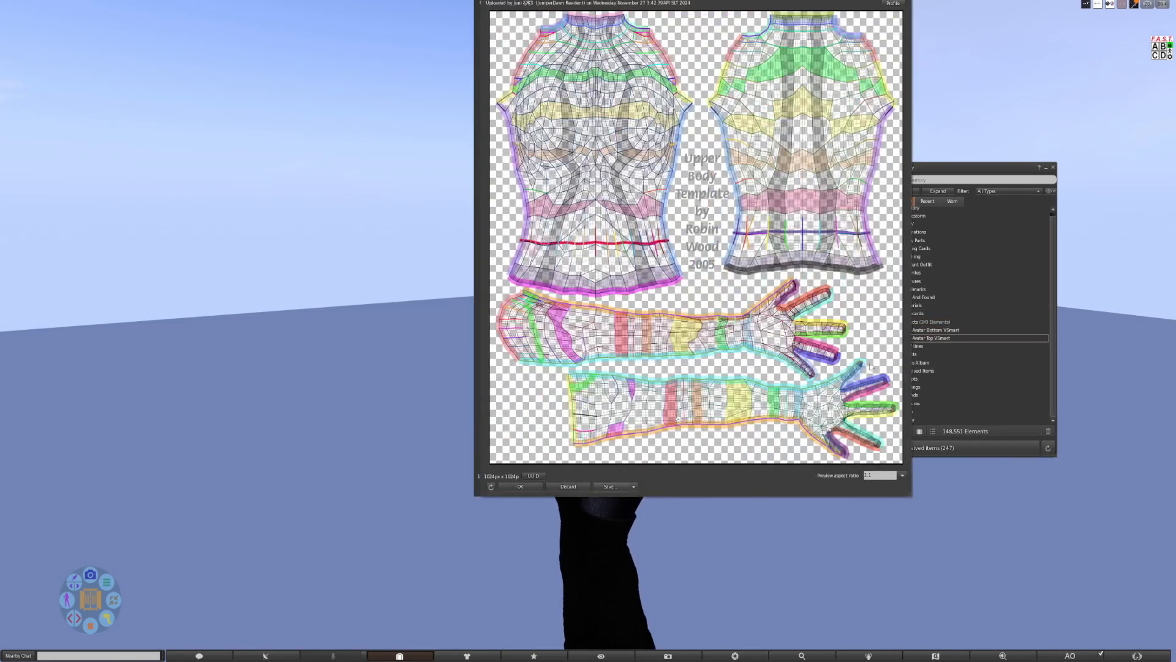
left_click_drag(777, 3, 397, 13)
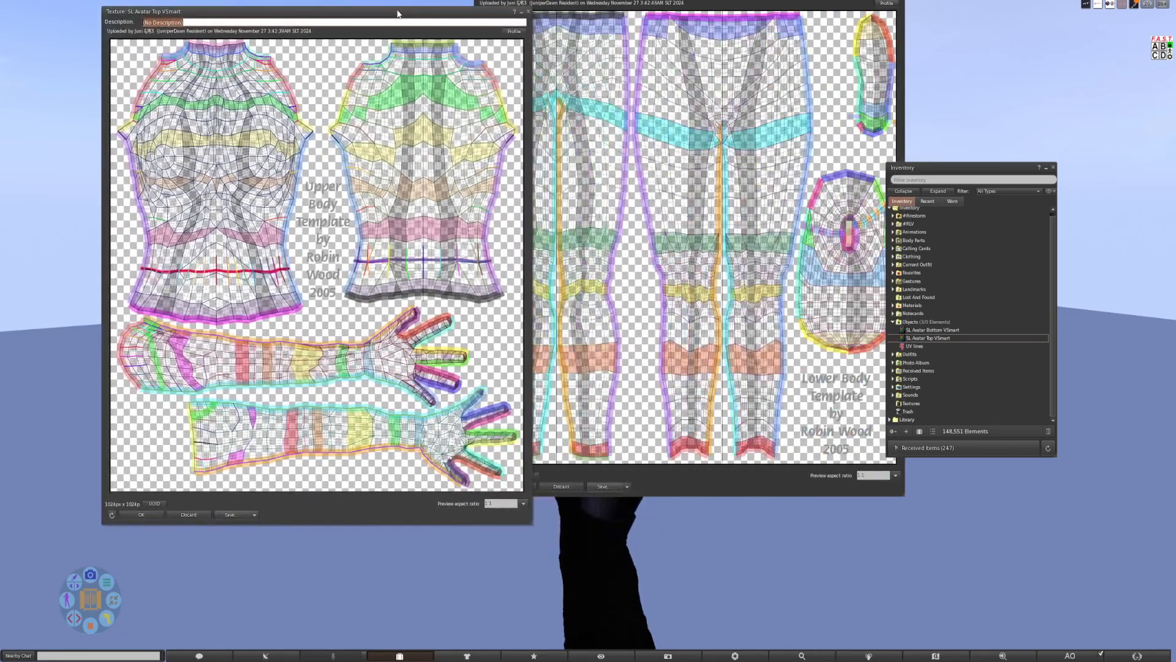
left_click(529, 12)
left_click(900, 2)
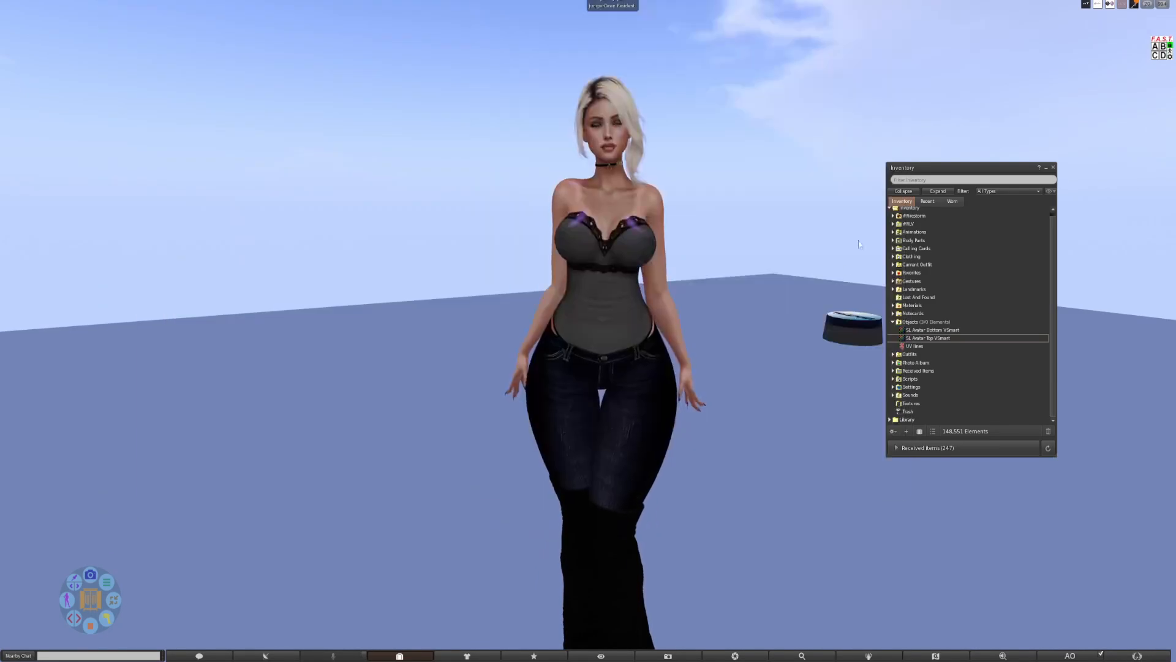
Wear the UV lines item from the Objects folder on the avatar.
mouse_move(645, 263)
left_mouse_down()
mouse_move(906, 276)
mouse_move(655, 267)
left_mouse_up()
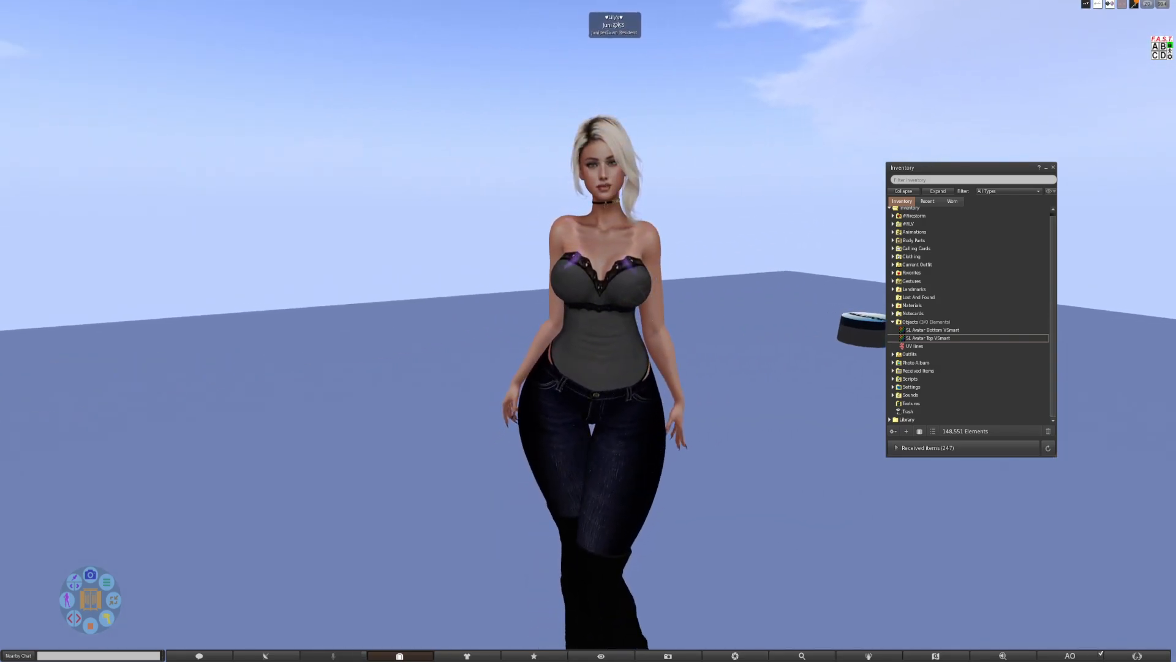
left_click(906, 347)
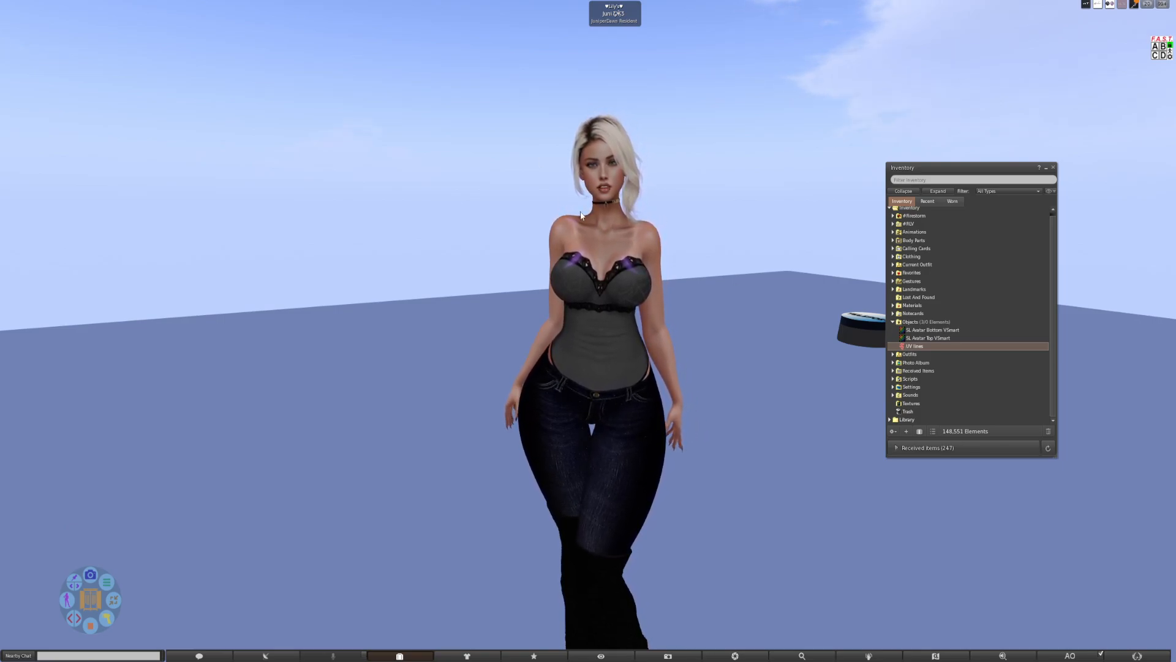
double_click(915, 346)
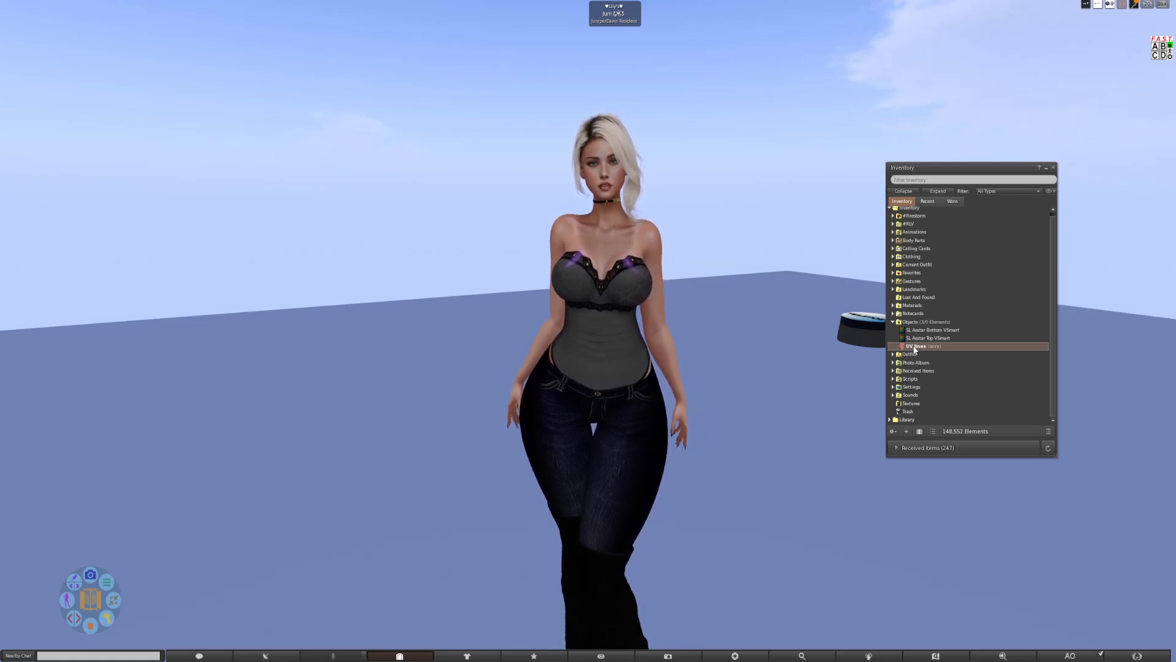
left_click(594, 331)
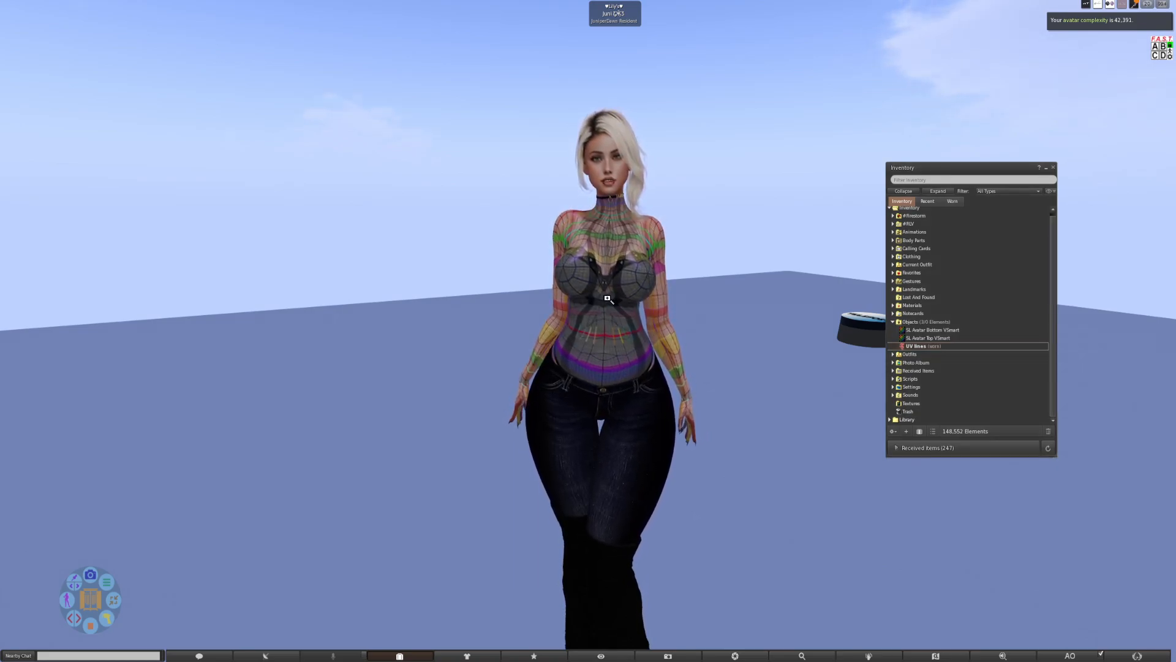
left_click_drag(678, 333, 587, 320)
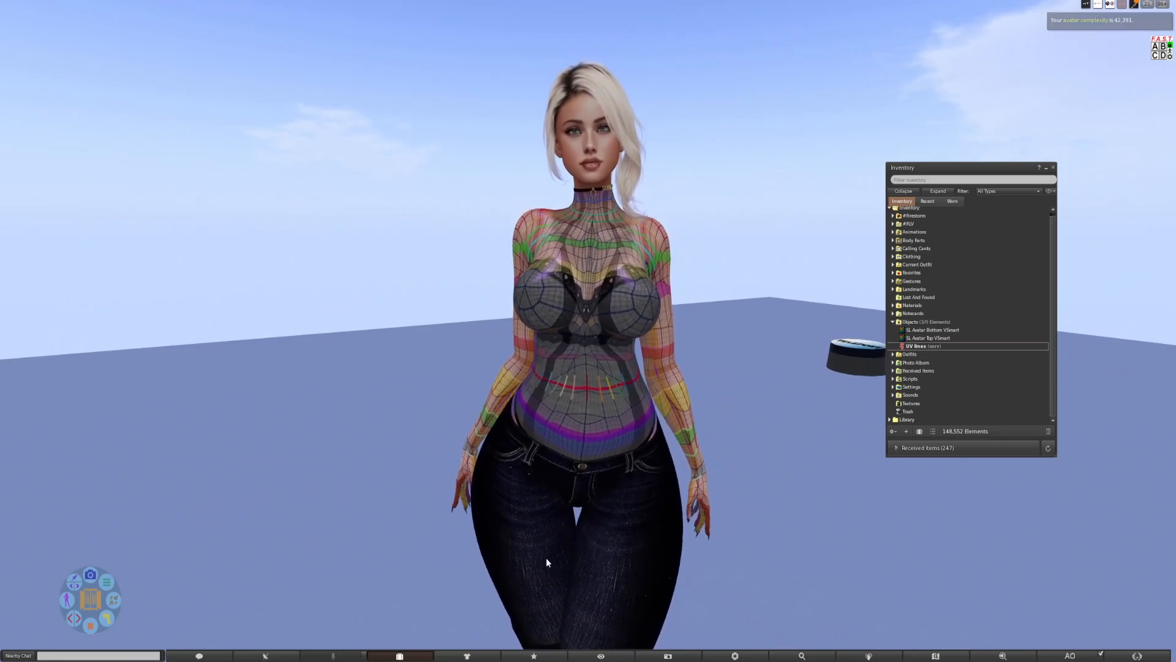
Review the avatar's currently worn items and examine the outfit from the legs up to the head, then close the list.
left_click(465, 655)
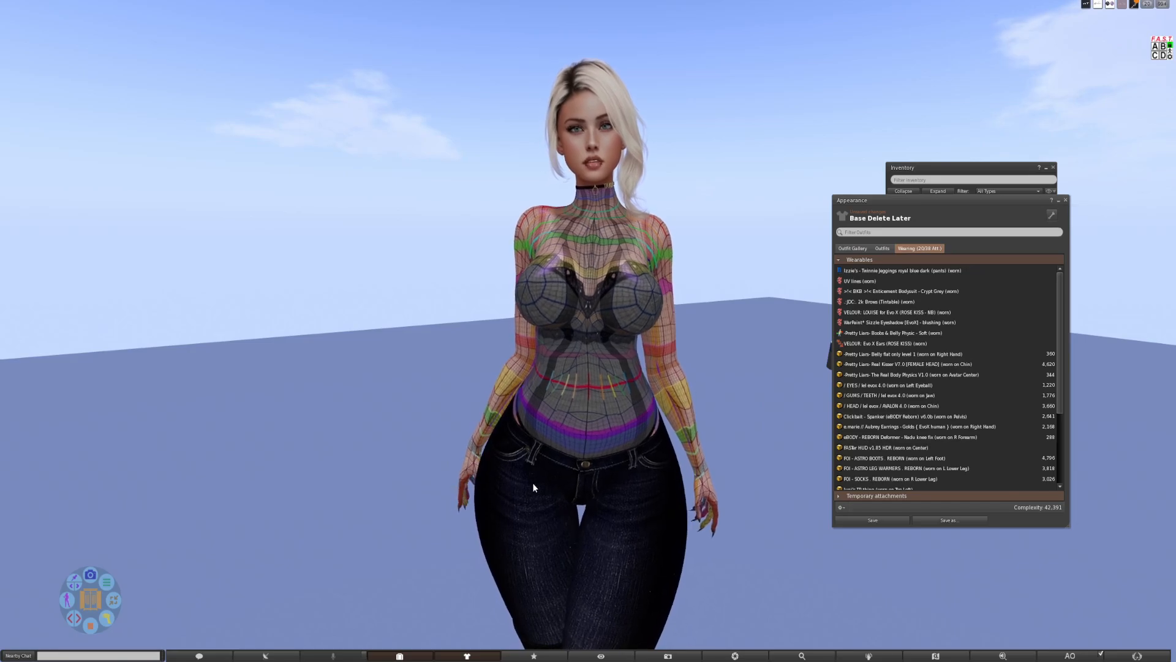
left_click_drag(564, 596, 1, 619)
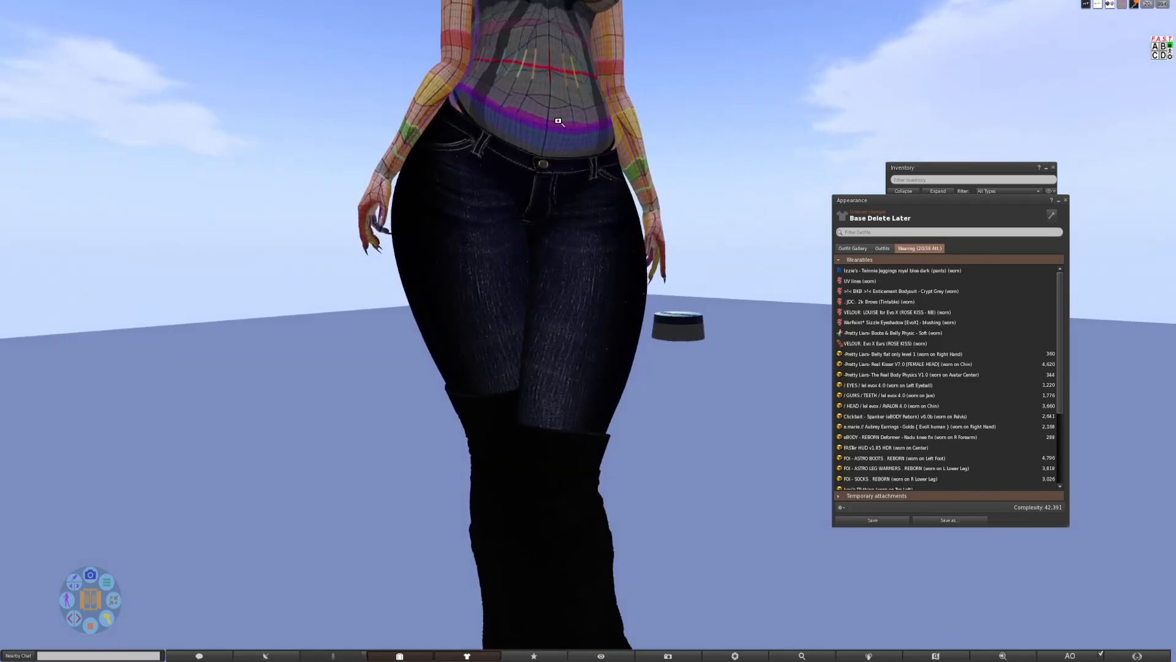
left_click_drag(548, 107, 515, 178)
left_click_drag(606, 225, 622, 249)
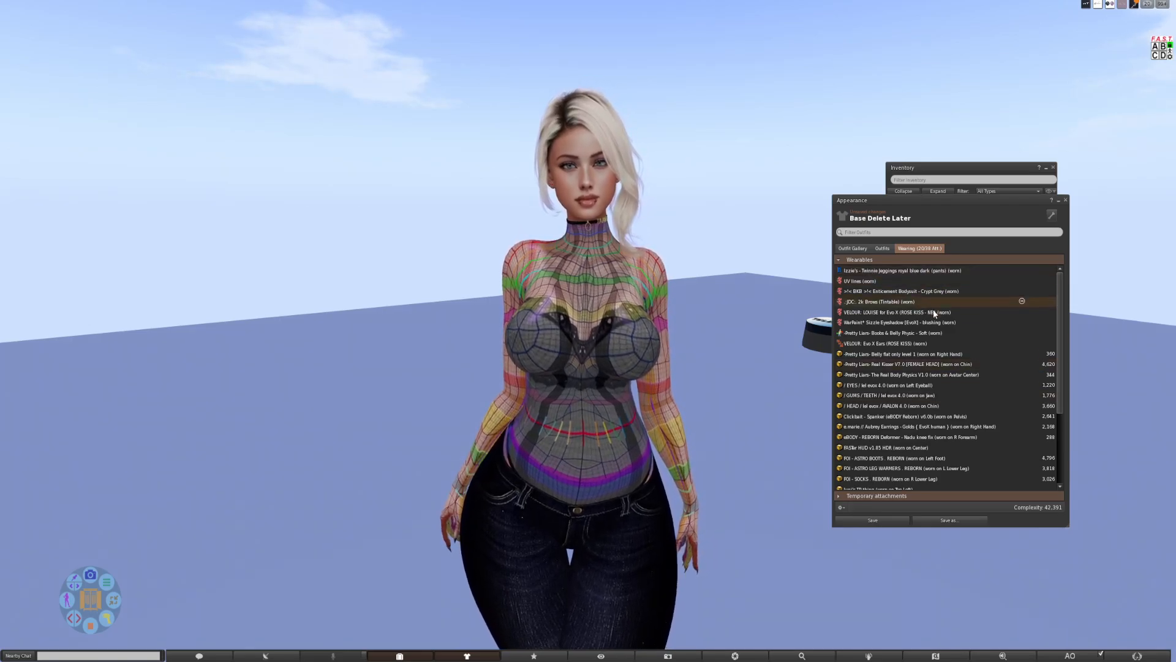
left_click(1066, 200)
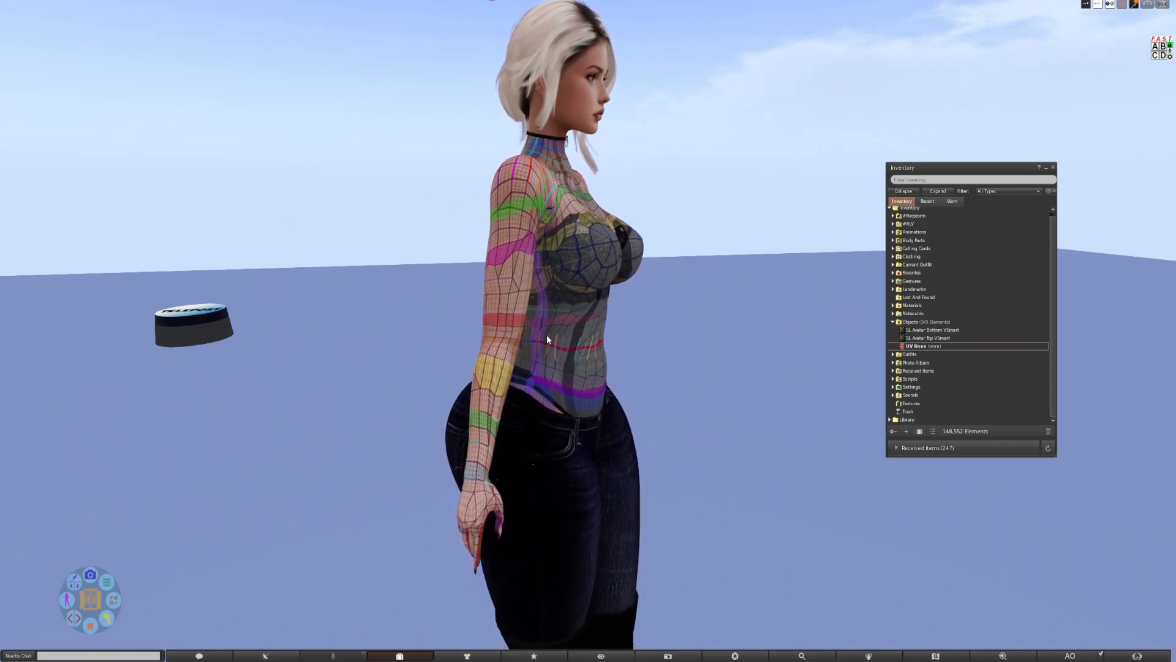
Examine how the UV lines wrap around the avatar's back and sides.
left_click_drag(546, 335, 739, 335)
scroll(532, 328, "up", 2)
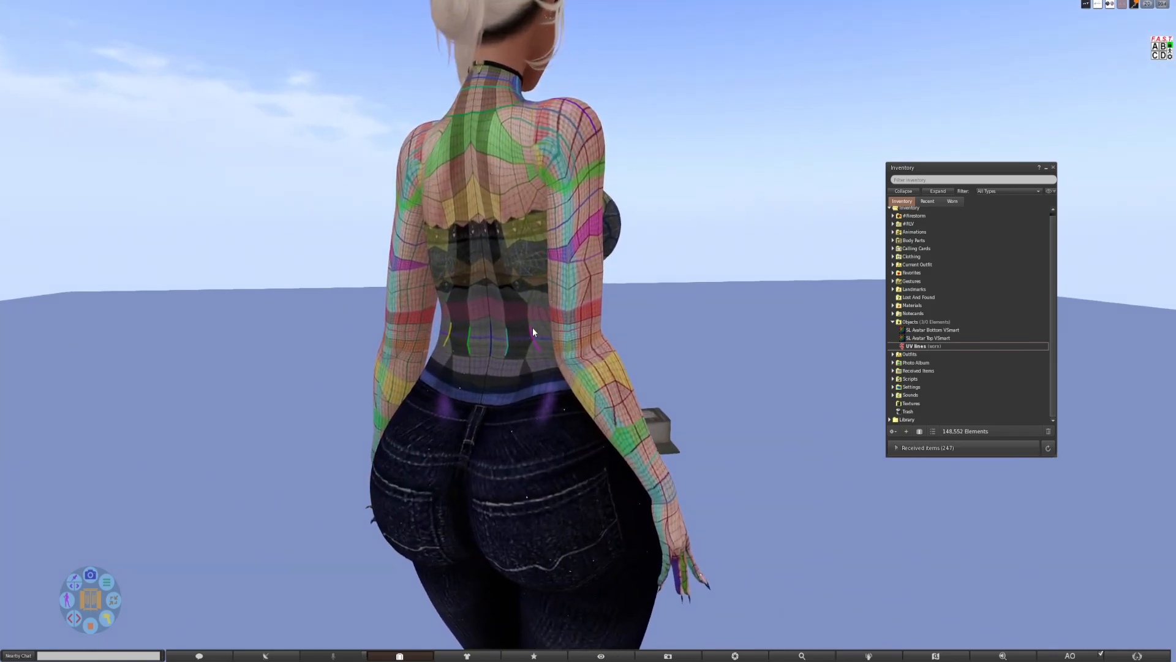
left_click_drag(532, 327, 129, 327)
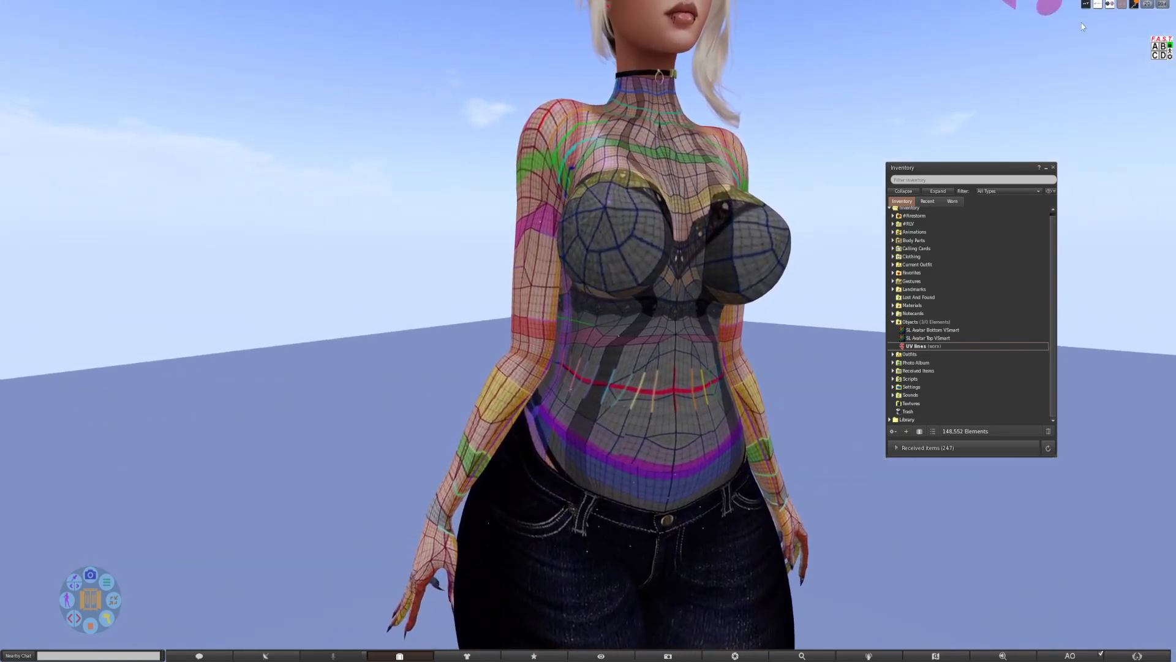
Open the body HUD and bring up its alpha section map.
left_click(1156, 47)
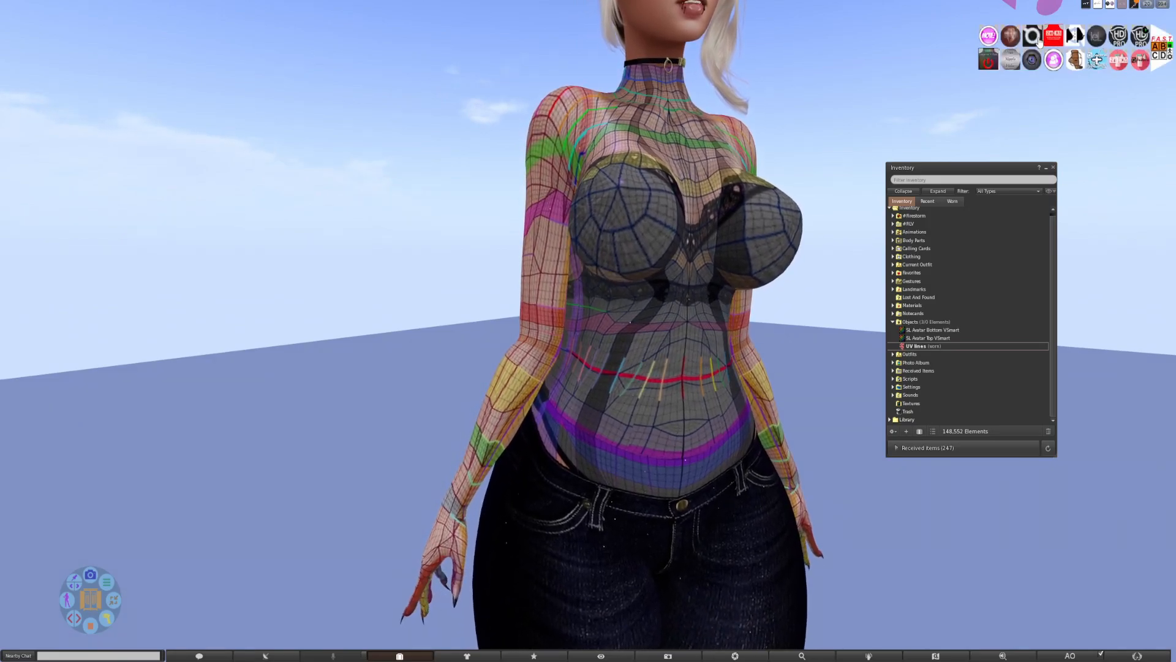
left_click(1033, 40)
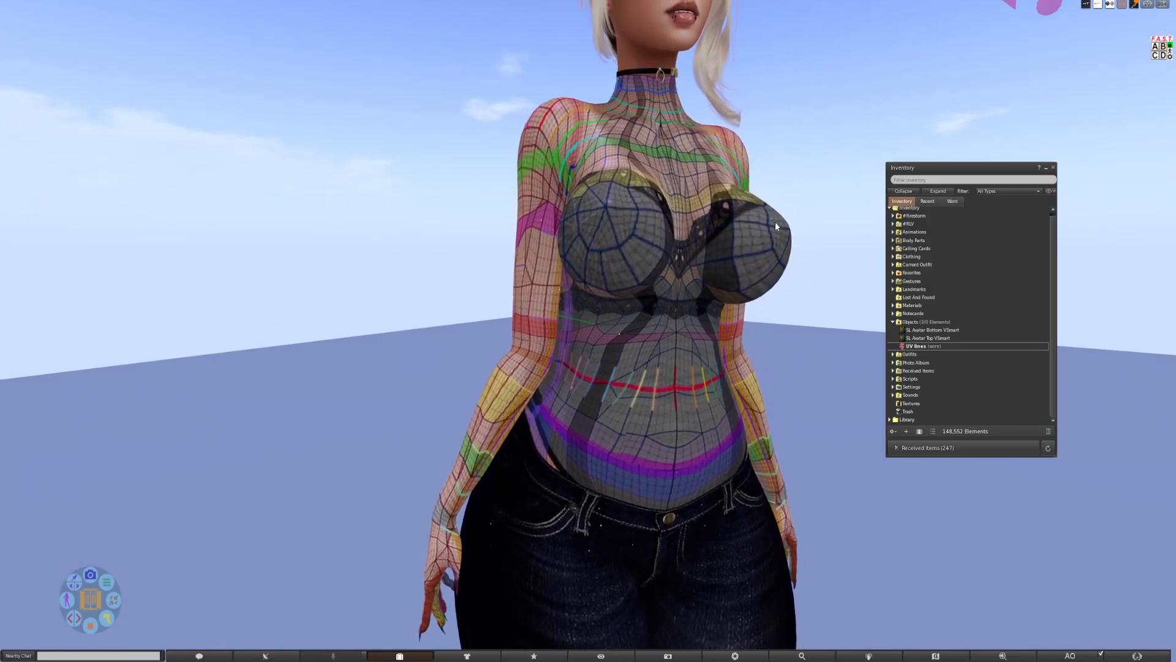
left_click_drag(571, 363, 704, 360)
left_click_drag(560, 306, 475, 308)
left_click(30, 395)
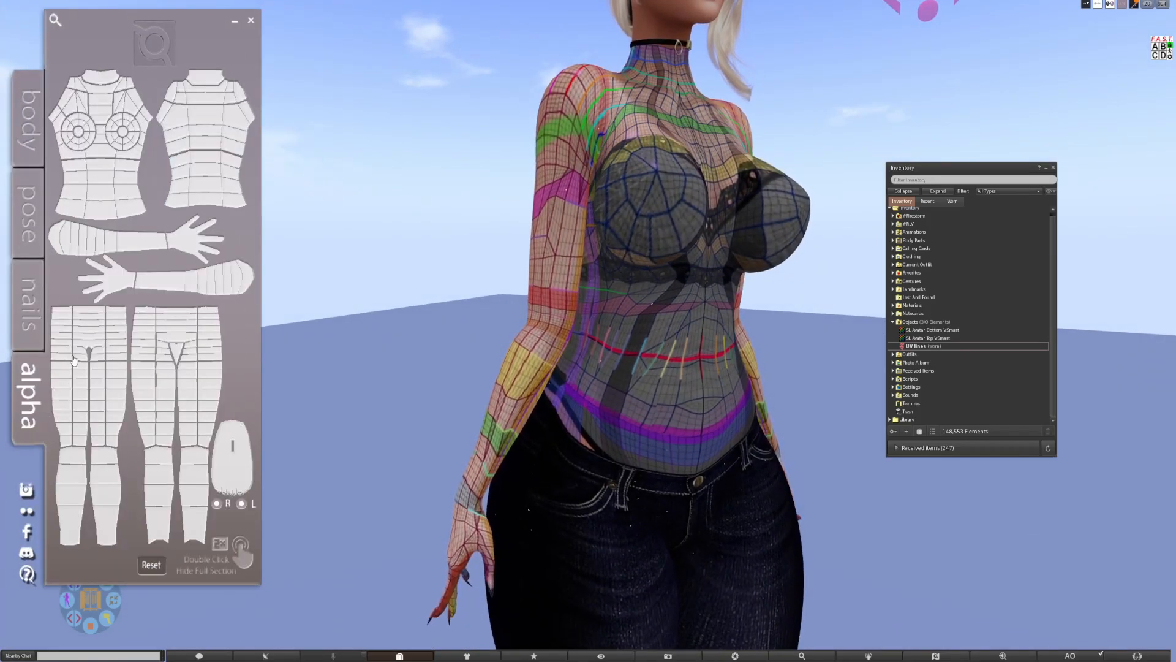
Hide the forearm sections of both arm pieces on the alpha map, then show them again.
left_click(159, 281)
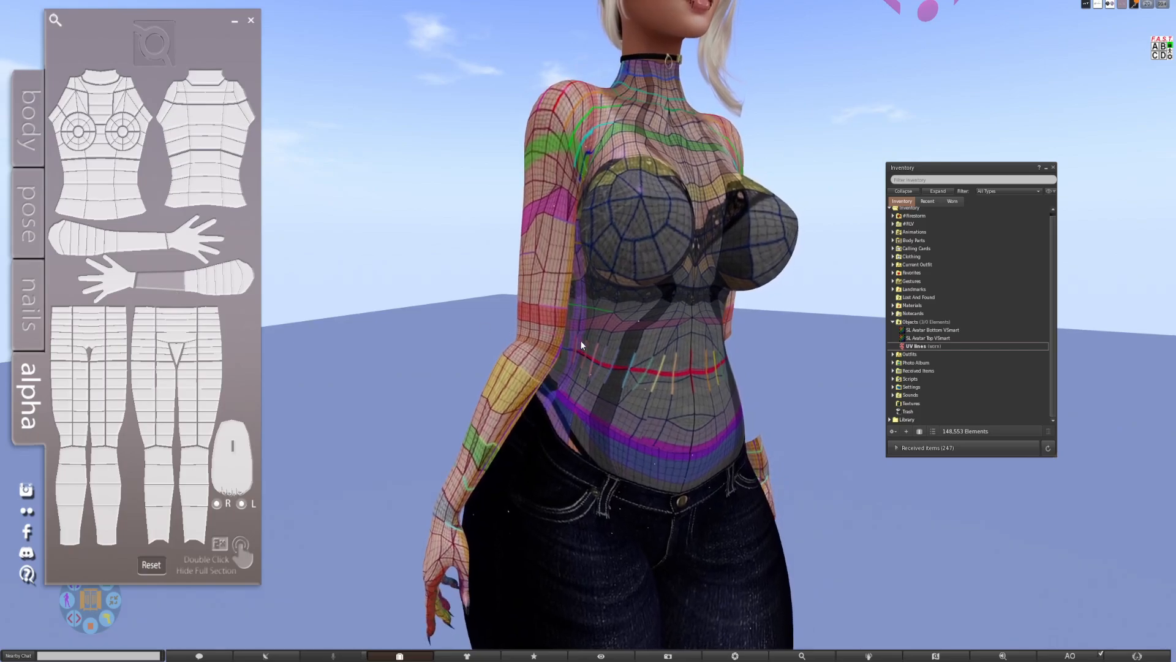
left_click(140, 243)
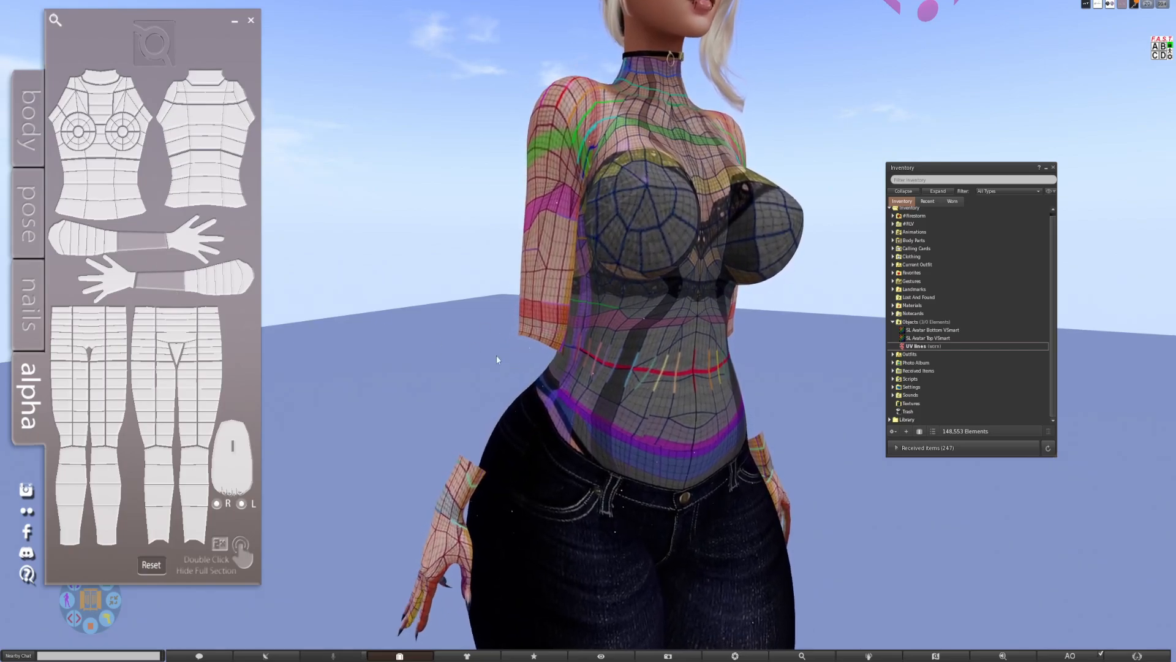
left_click(146, 280)
left_click(137, 244)
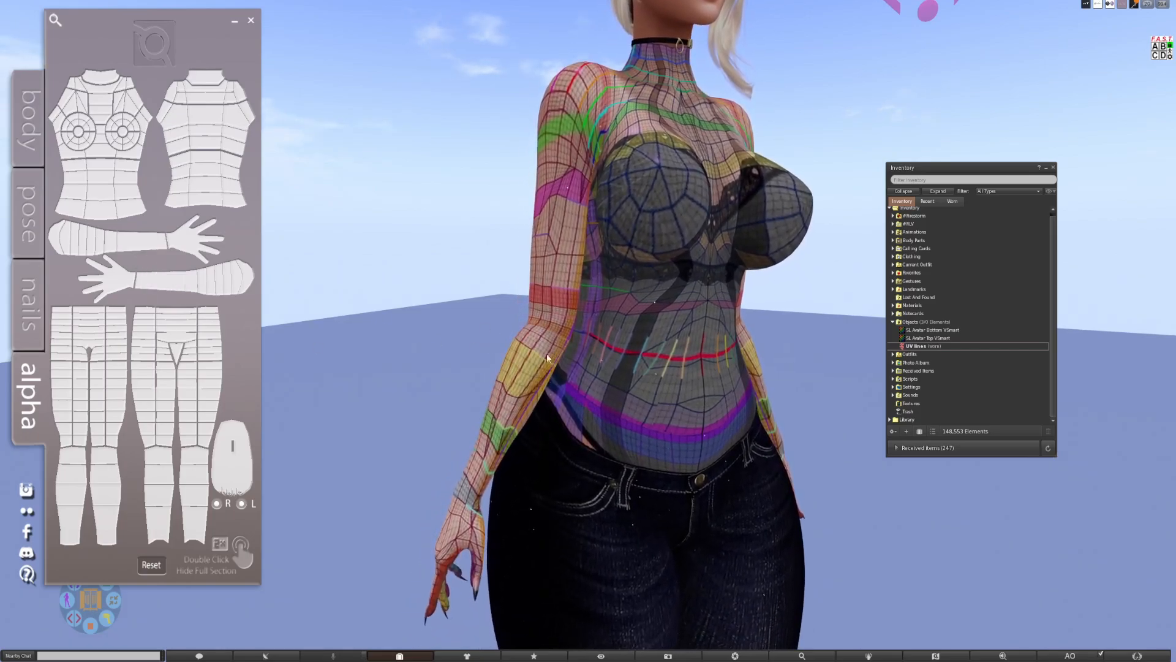
Compare the colored UV bands on the avatar's arms and torso from the front, back and side.
left_click_drag(561, 351, 392, 308)
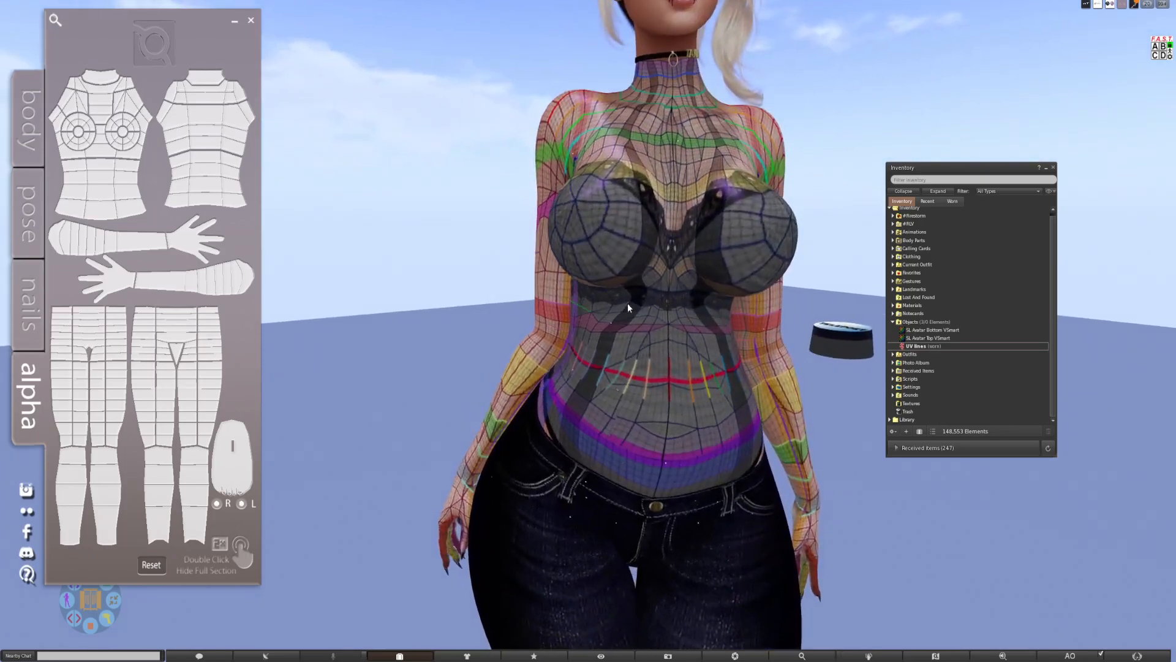
scroll(628, 307, "down", 5)
left_click_drag(619, 335, 753, 340)
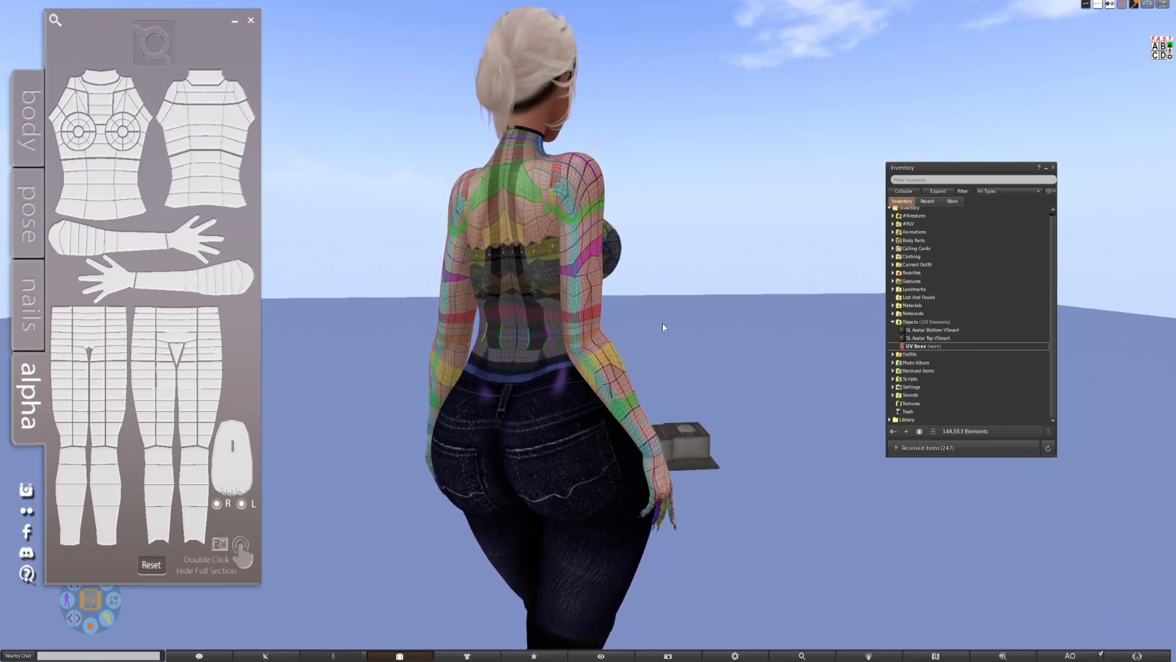
left_click_drag(543, 307, 196, 303)
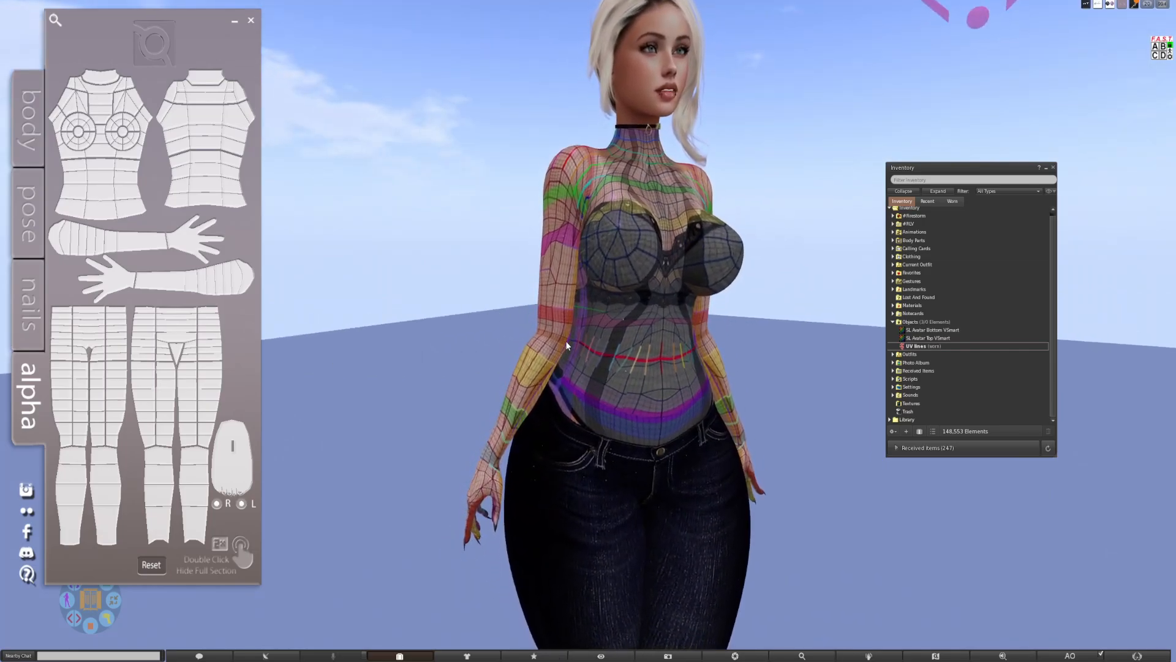
left_click_drag(567, 345, 478, 342)
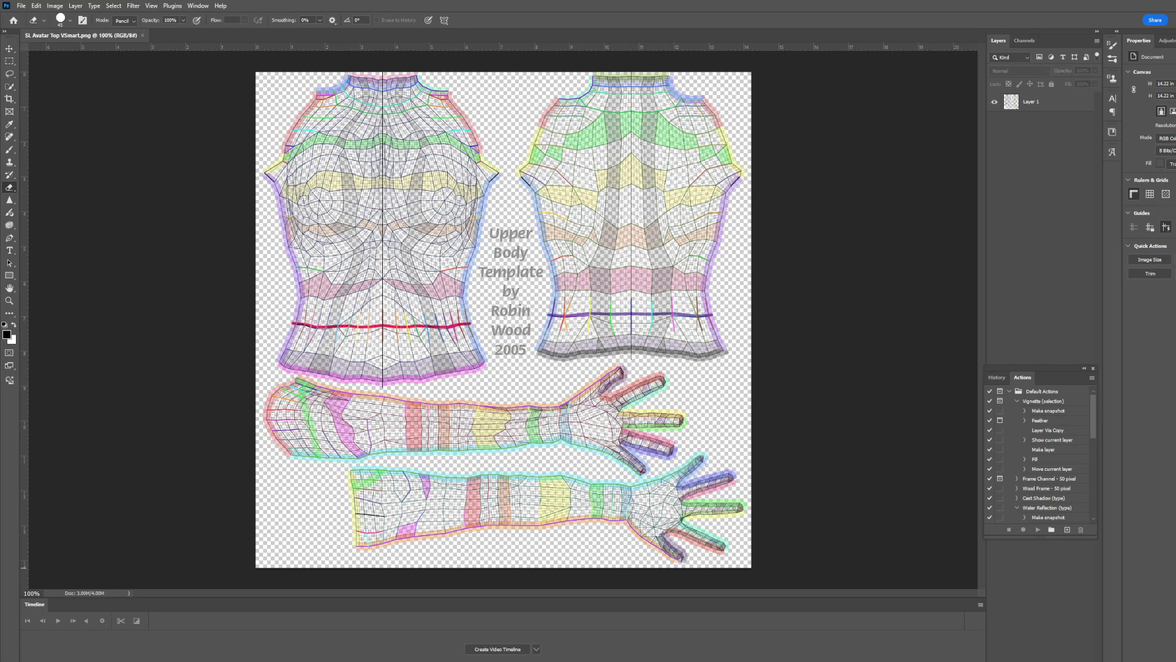
Add a new layer beneath the UV template and paint the front and back torso areas black with a large brush.
key("ctrl+alt+shift+n")
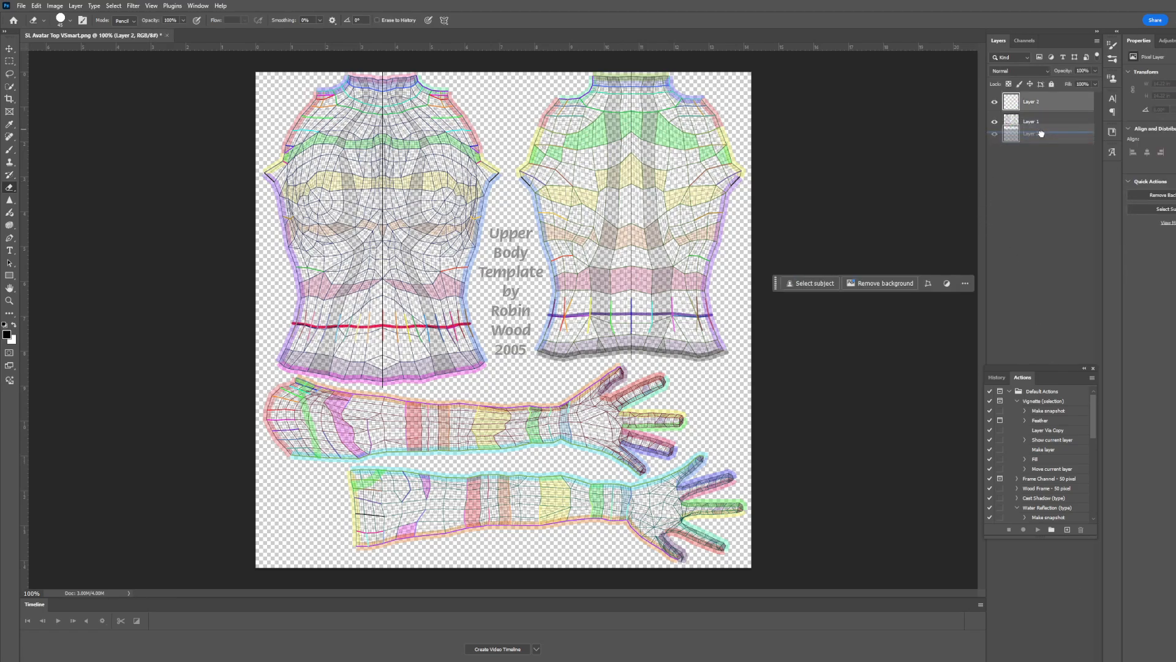
key("ctrl+bracketleft")
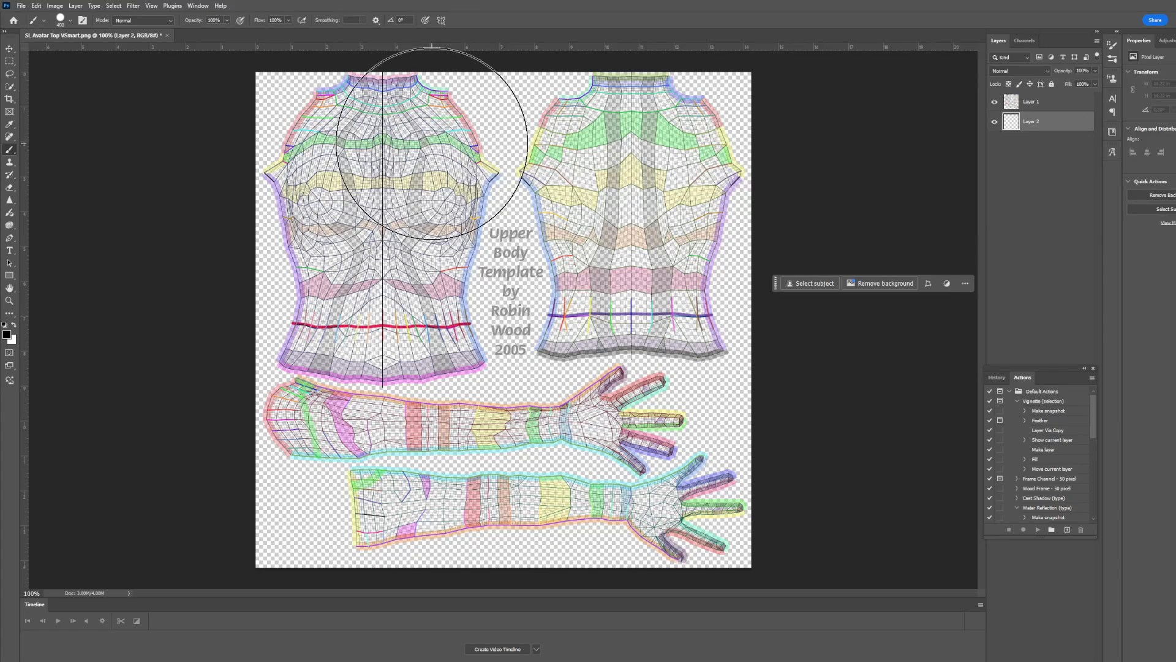
mouse_move(262, 145)
left_mouse_down()
mouse_move(696, 105)
mouse_move(746, 192)
mouse_move(735, 279)
mouse_move(367, 282)
mouse_move(281, 263)
mouse_move(262, 276)
left_mouse_up()
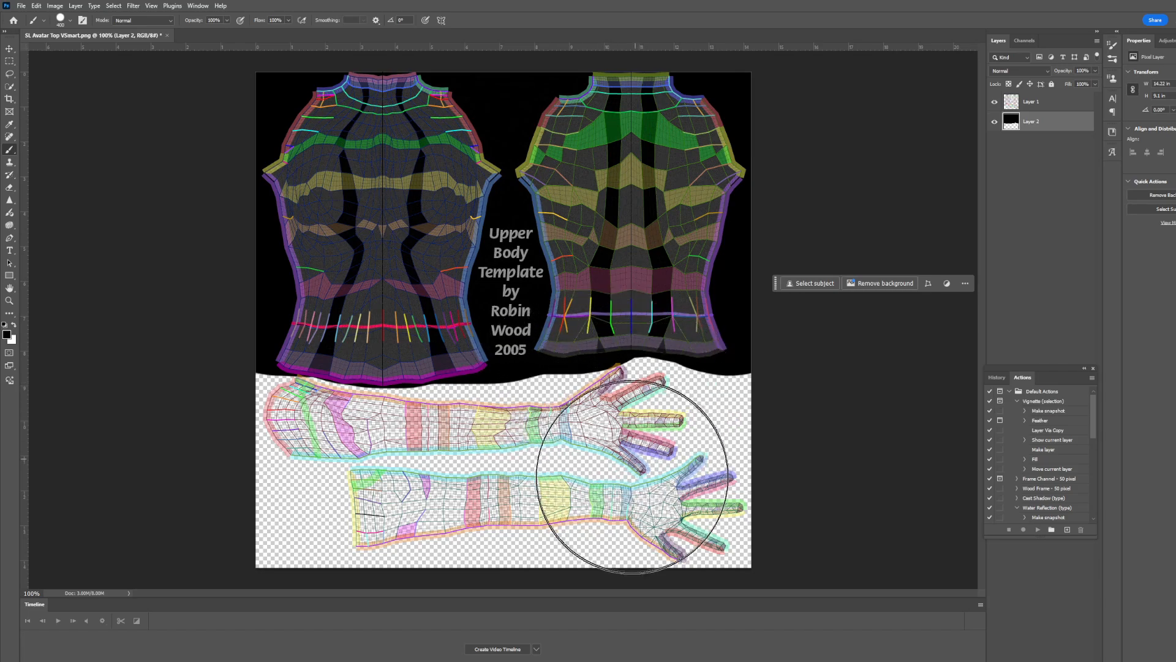
Paint black over the hands and lower arms of both arm pieces, using a smaller brush around the strips left clear.
left_click(635, 478)
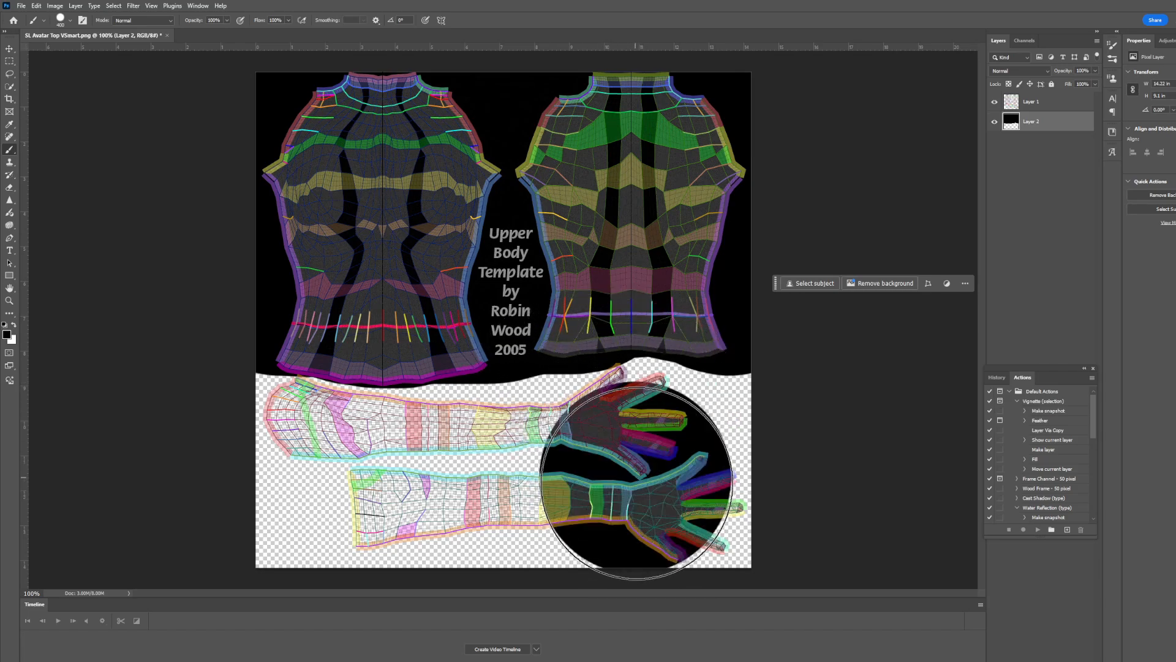
mouse_move(635, 515)
left_mouse_down()
mouse_move(638, 525)
mouse_move(671, 394)
mouse_move(656, 381)
mouse_move(667, 399)
mouse_move(636, 411)
left_mouse_up()
key("bracketleft")
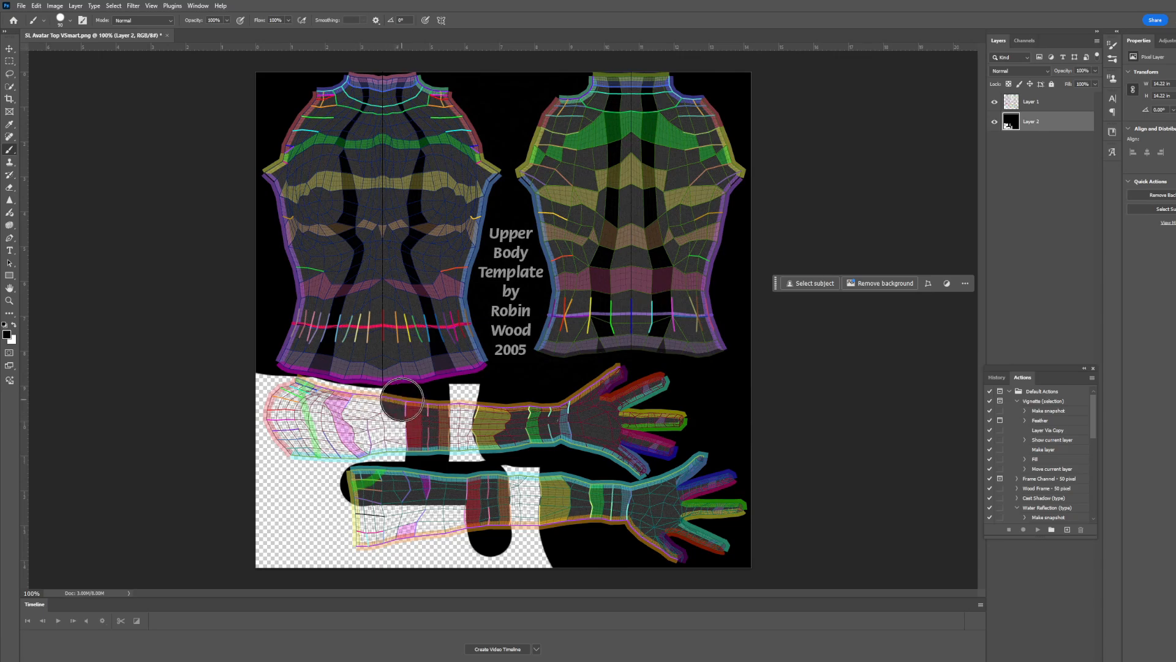
mouse_move(402, 400)
left_mouse_down()
mouse_move(266, 386)
mouse_move(262, 460)
mouse_move(263, 527)
mouse_move(283, 561)
mouse_move(401, 575)
left_mouse_up()
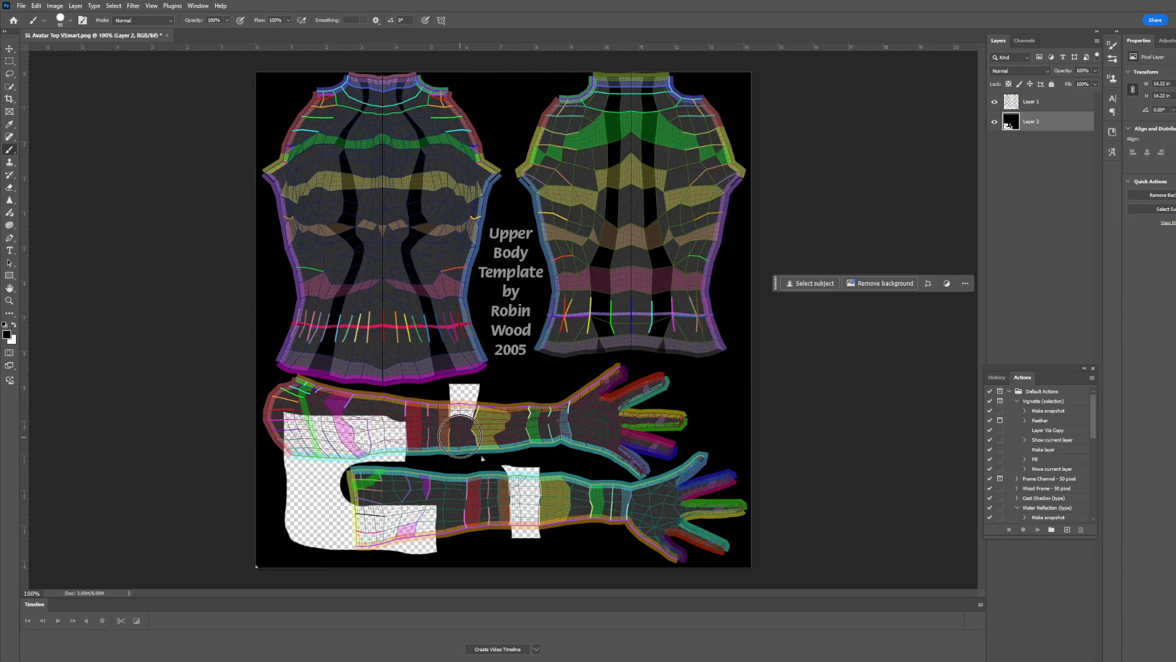
key("ctrl+z")
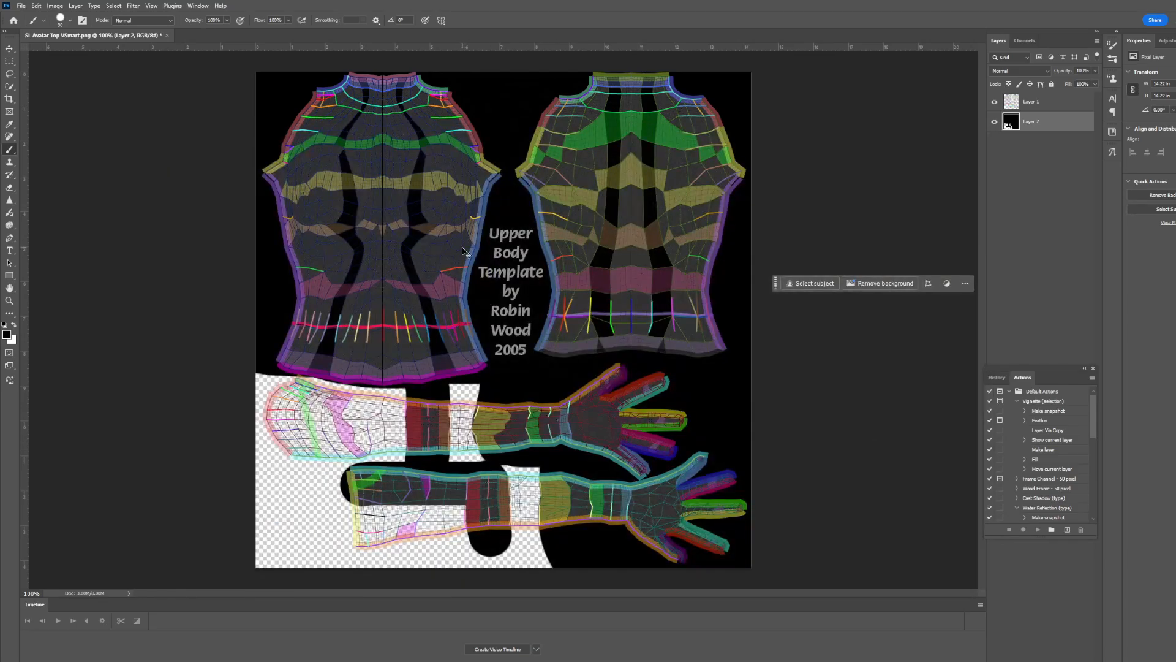
key("ctrl+z")
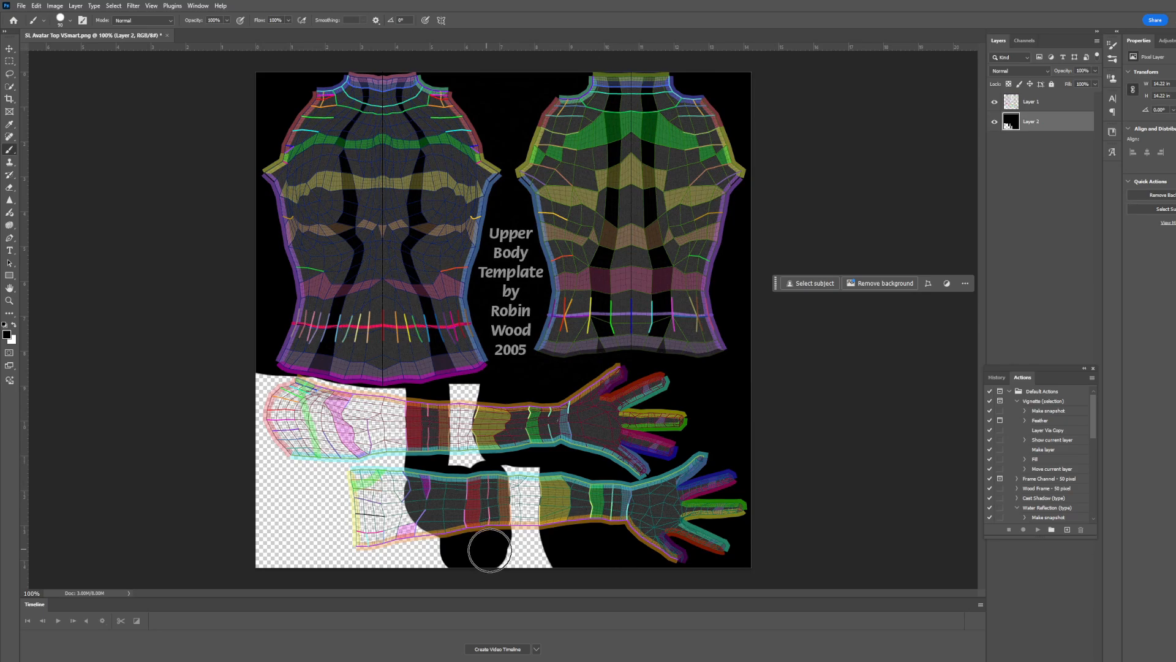
Paint the rest of both upper arms and their surroundings black, leaving only the strips between the orange and yellow bands clear.
left_click_drag(403, 549, 369, 538)
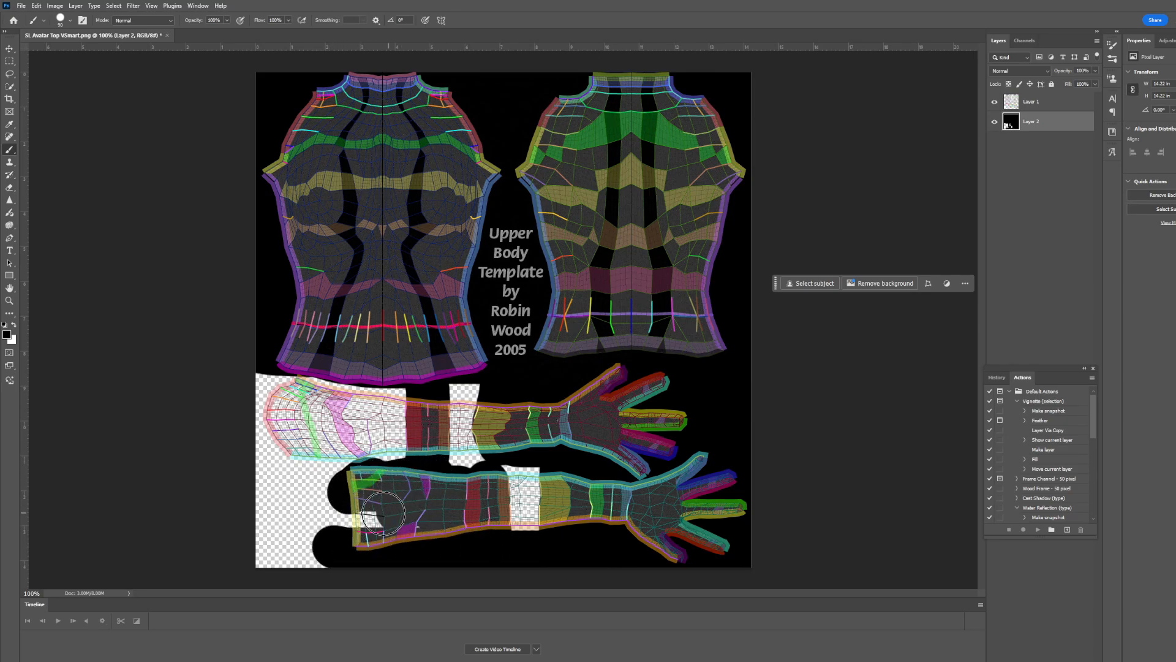
left_click_drag(383, 513, 323, 490)
mouse_move(394, 397)
left_mouse_down()
mouse_move(287, 391)
mouse_move(264, 416)
mouse_move(273, 491)
mouse_move(370, 417)
mouse_move(291, 490)
mouse_move(312, 416)
mouse_move(277, 509)
left_mouse_up()
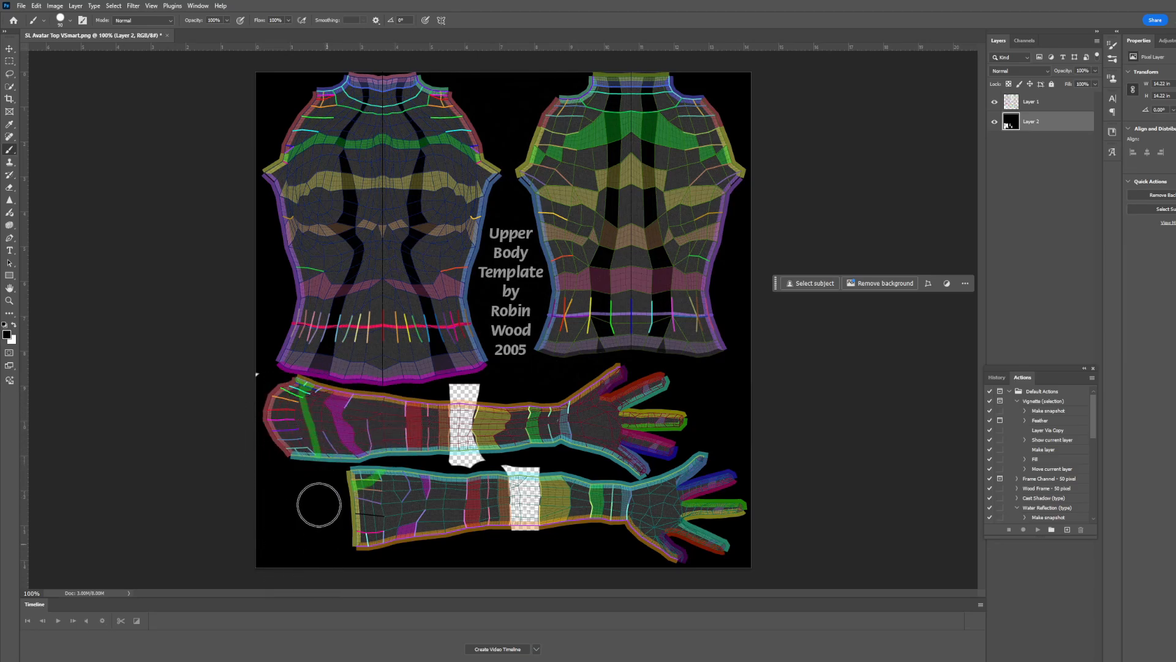
Hide the black mask layer to compare the clear strips with the arm template, and show it again.
scroll(405, 457, "up", 5)
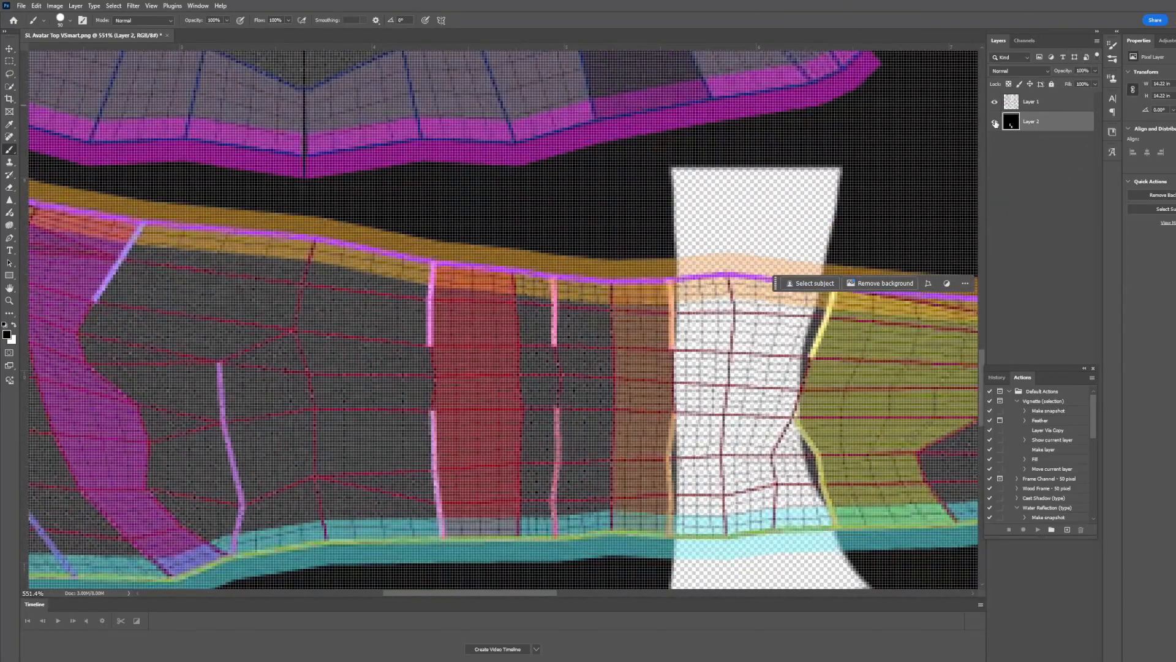
left_click(994, 122)
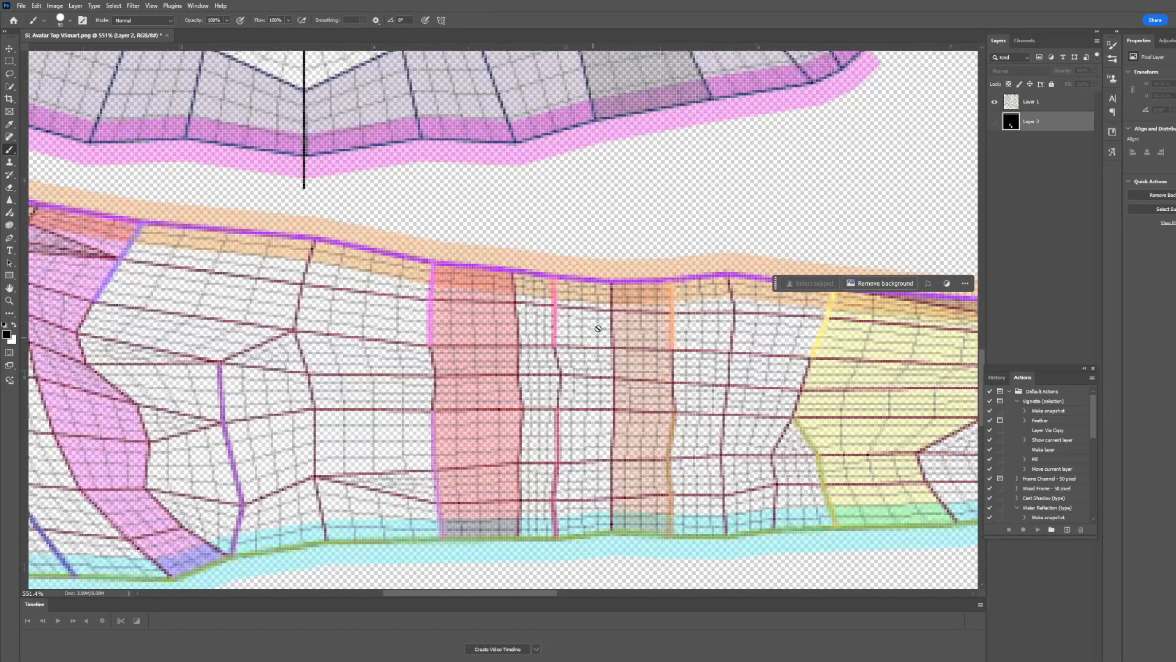
scroll(582, 384, "down", 5)
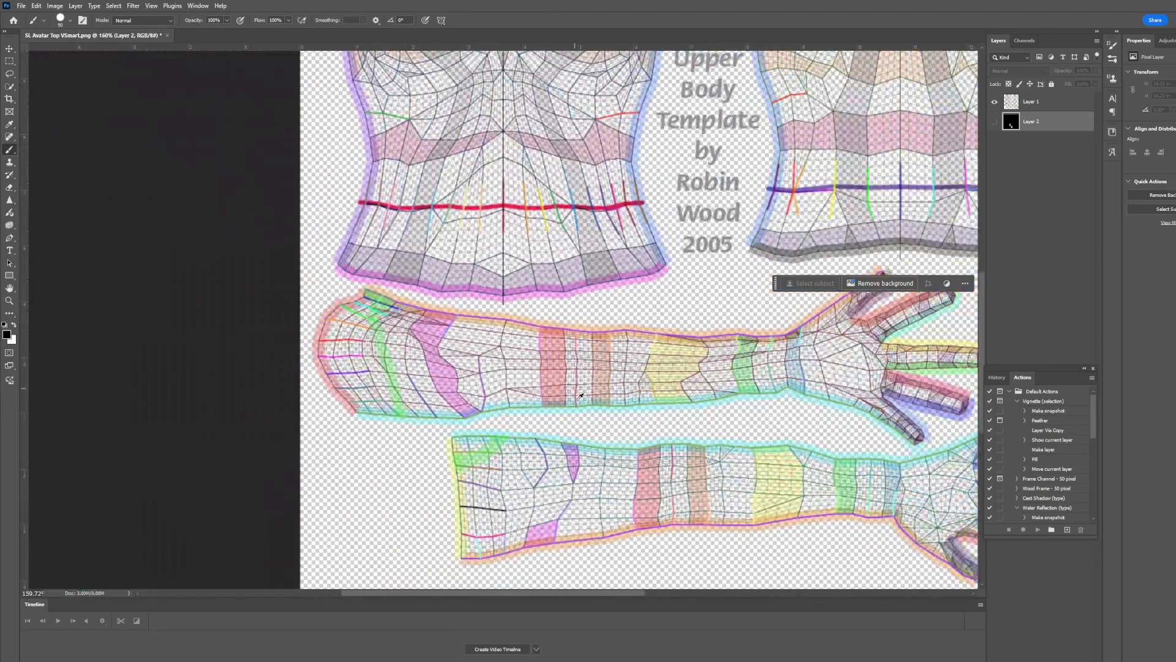
scroll(621, 334, "down", 2)
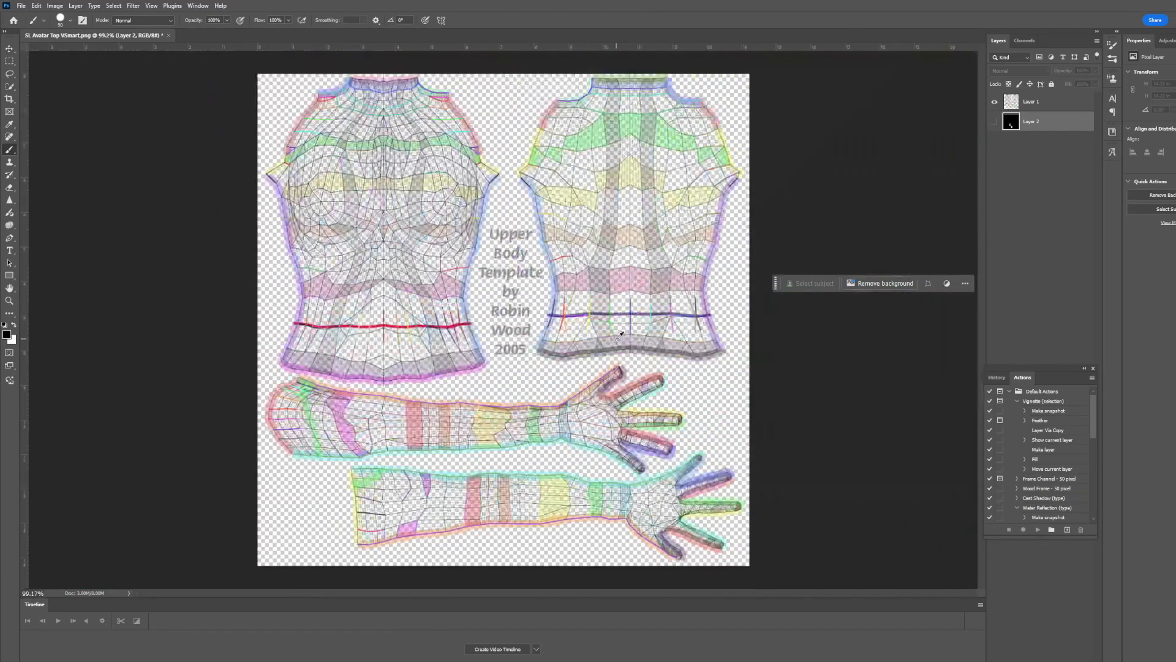
left_click(995, 121)
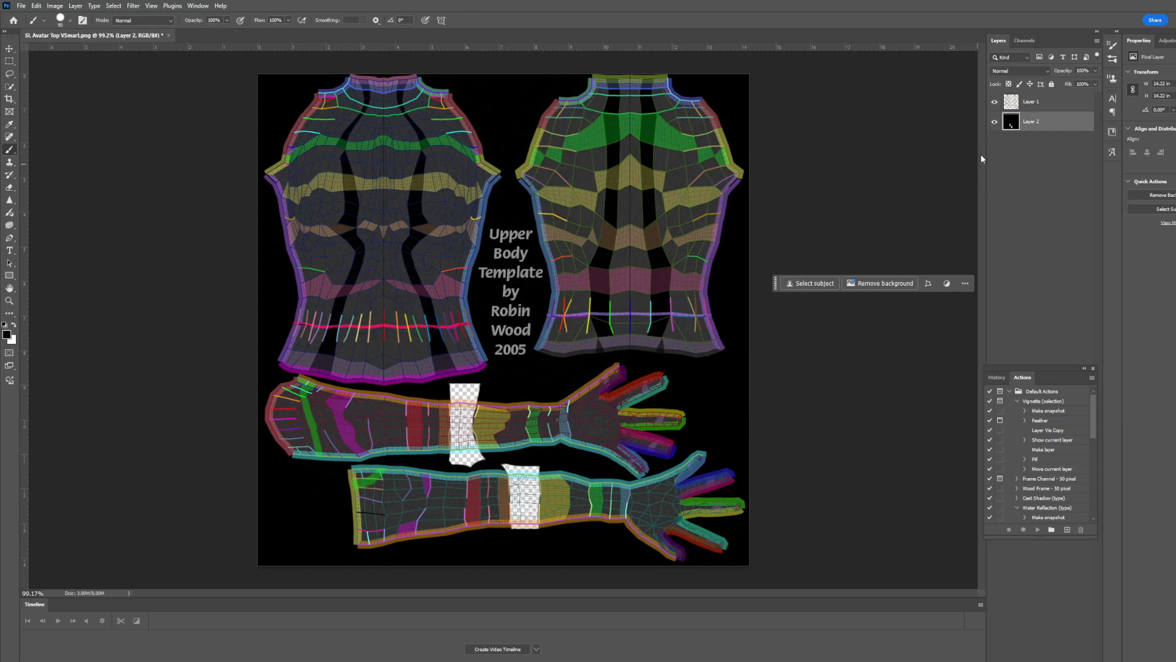
Hide the UV template layer and export the mask as a PNG, overwriting Tutorial Alpha.png in the SL folder.
left_click(996, 104)
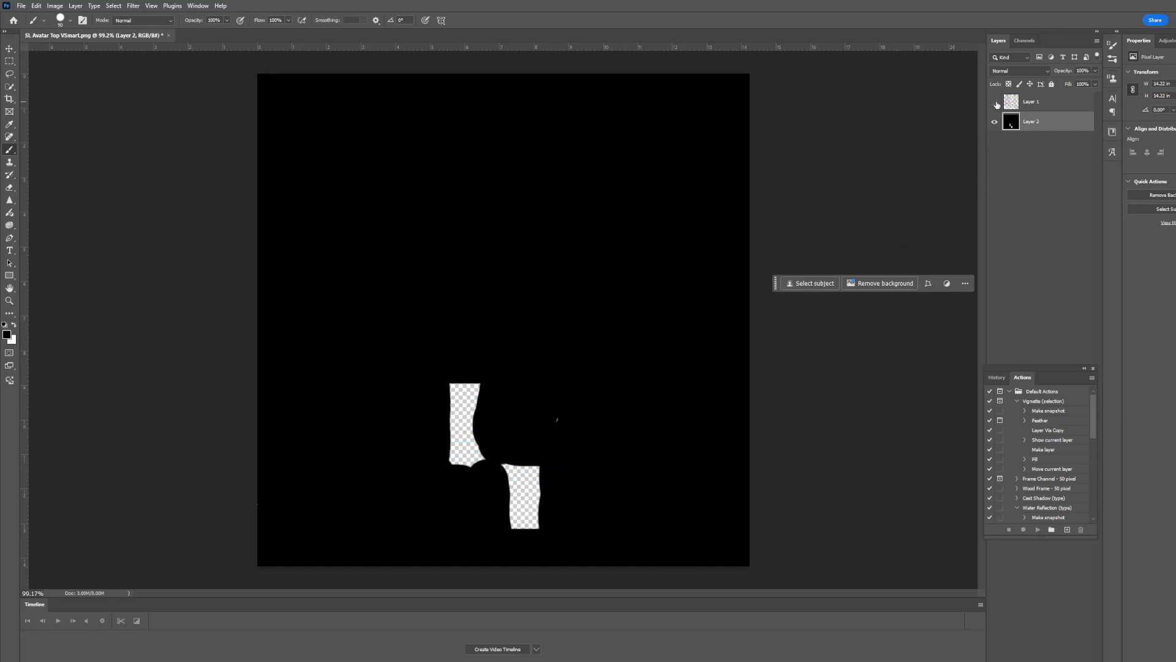
left_click(21, 5)
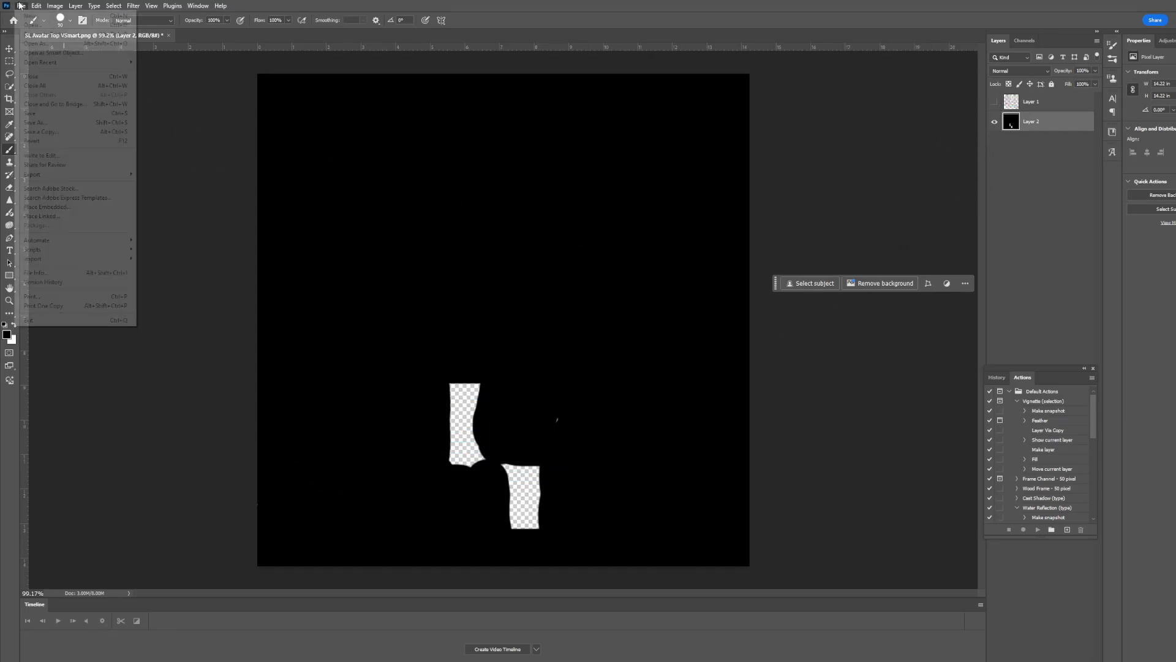
mouse_move(54, 177)
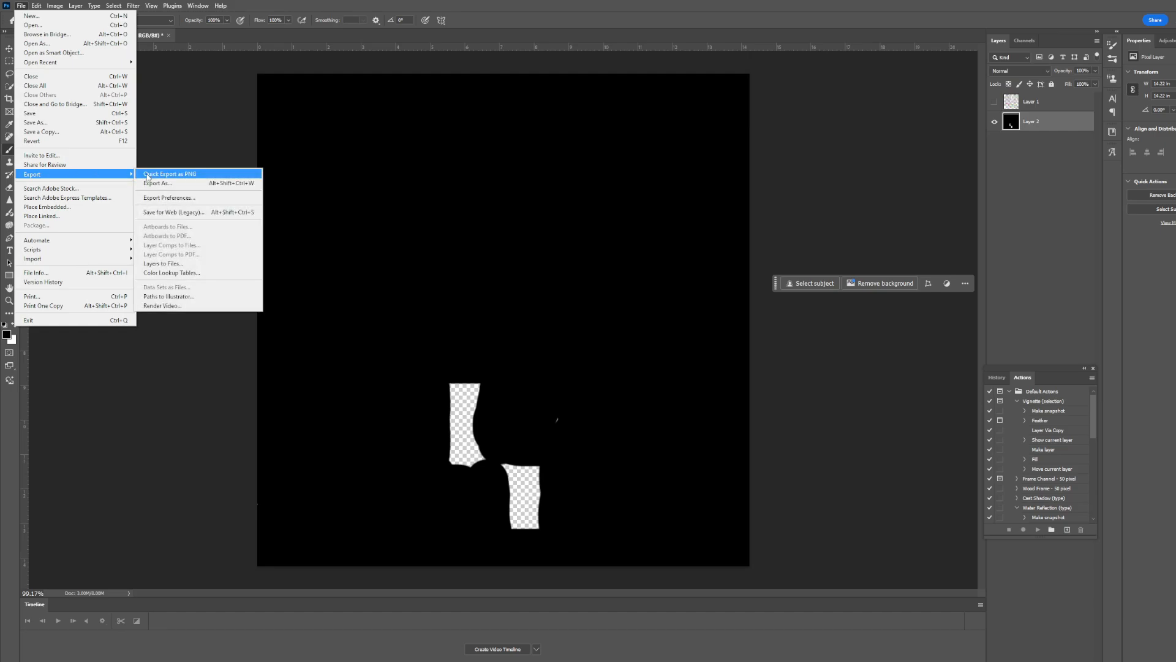
left_click(169, 176)
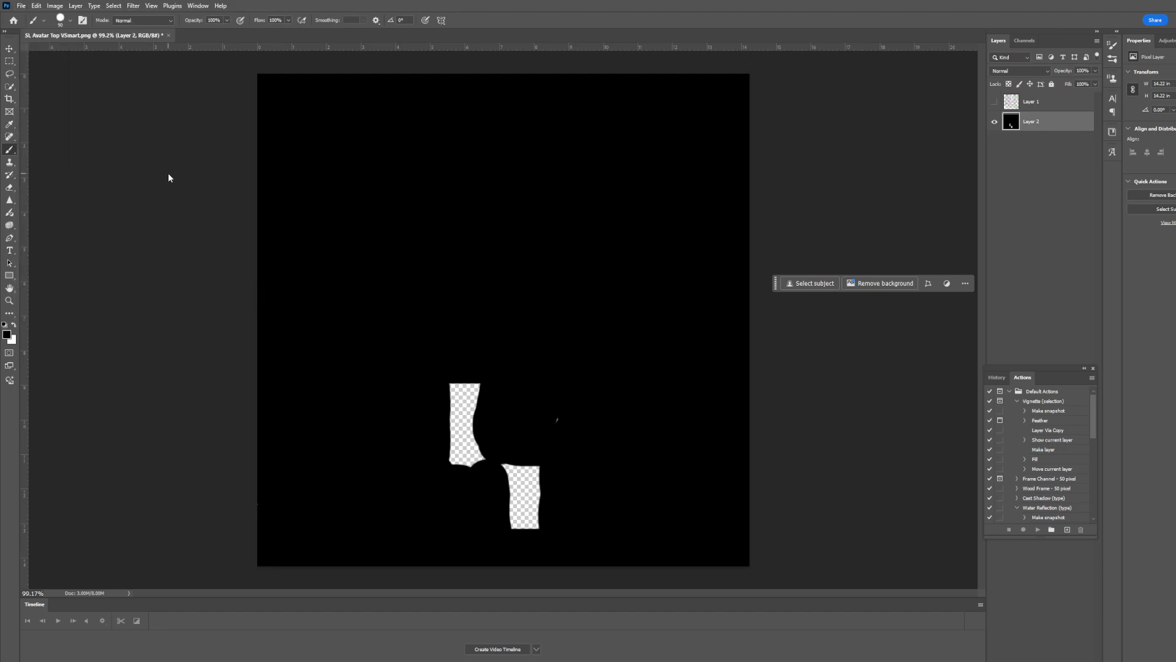
double_click(290, 202)
key("Escape")
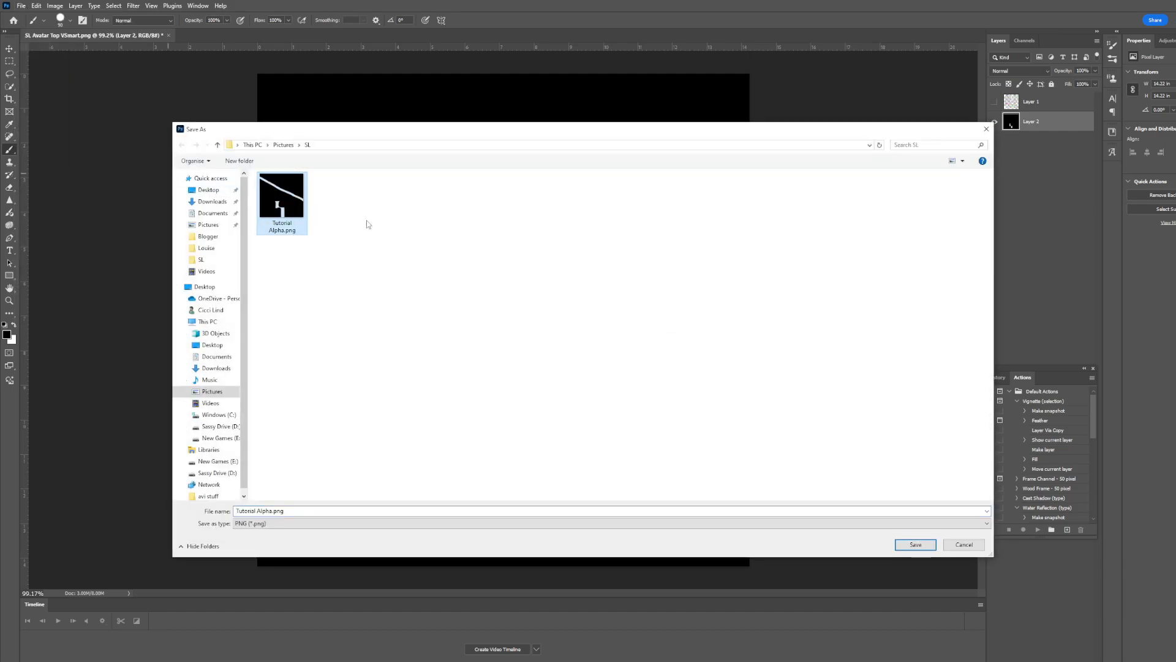
double_click(298, 199)
left_click(644, 346)
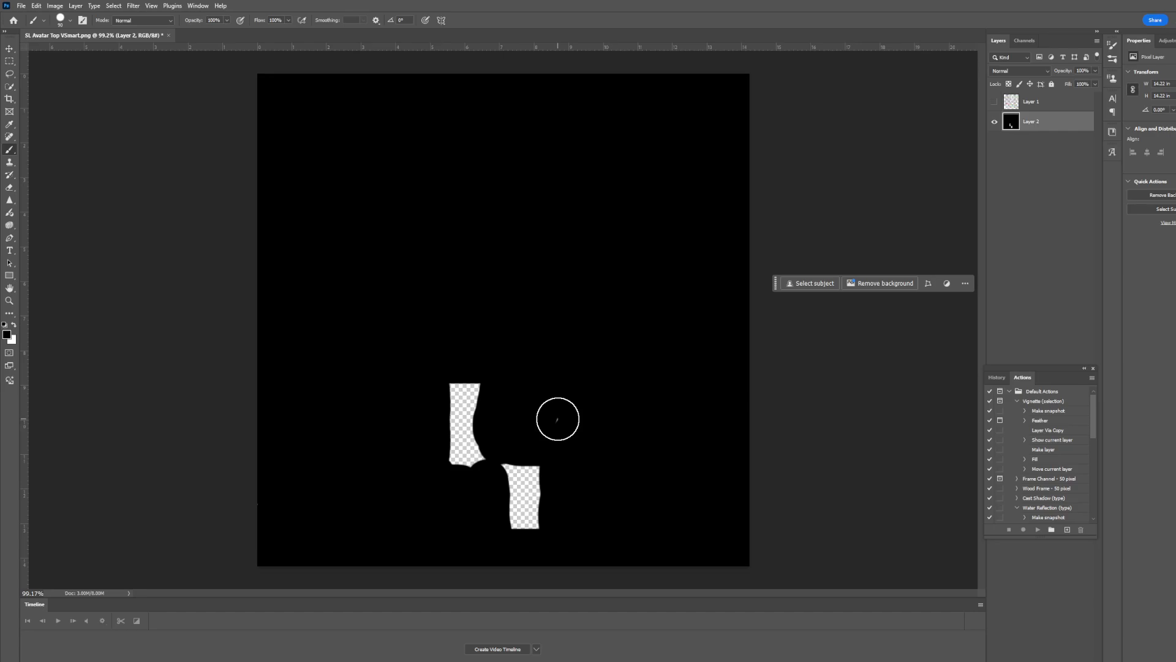
scroll(563, 430, "up", 8)
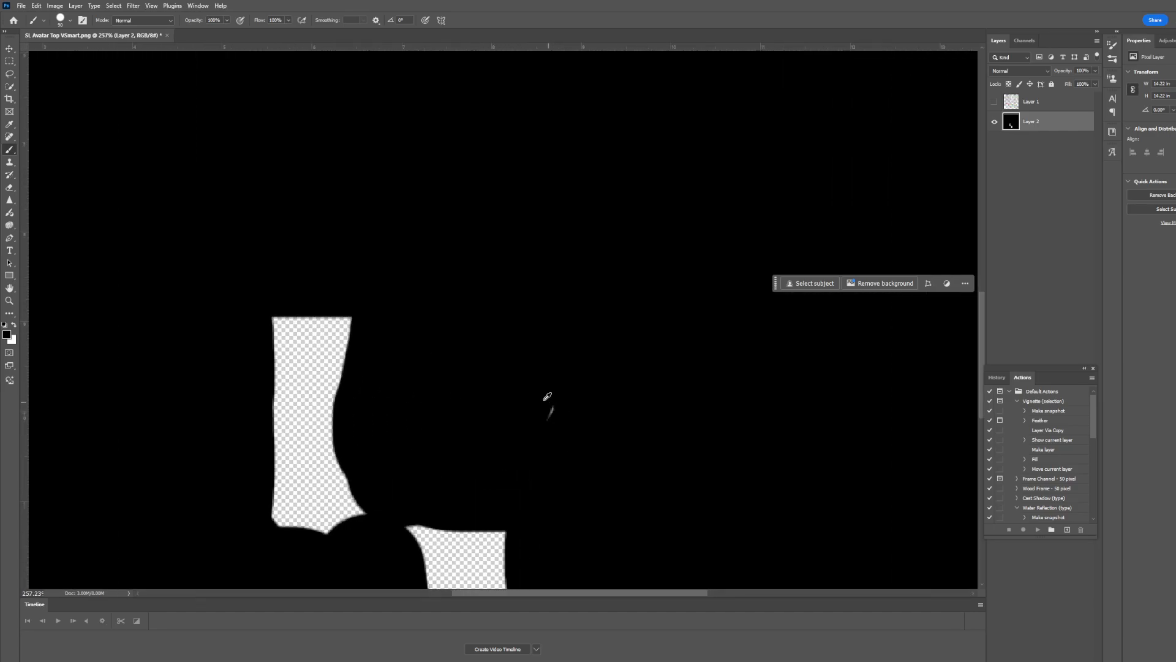
scroll(570, 424, "down", 8)
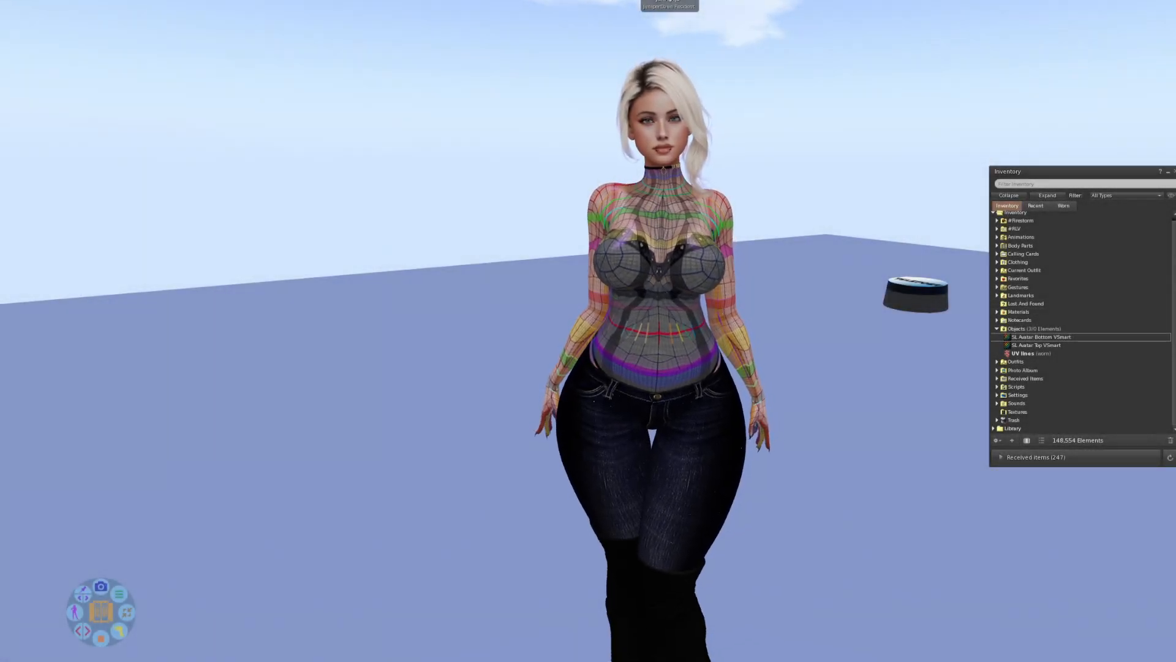
Switch to the Second Life viewer, upload Tutorial Alpha.png as an image and move the texture into the Objects inventory folder.
left_click_drag(646, 312, 662, 337)
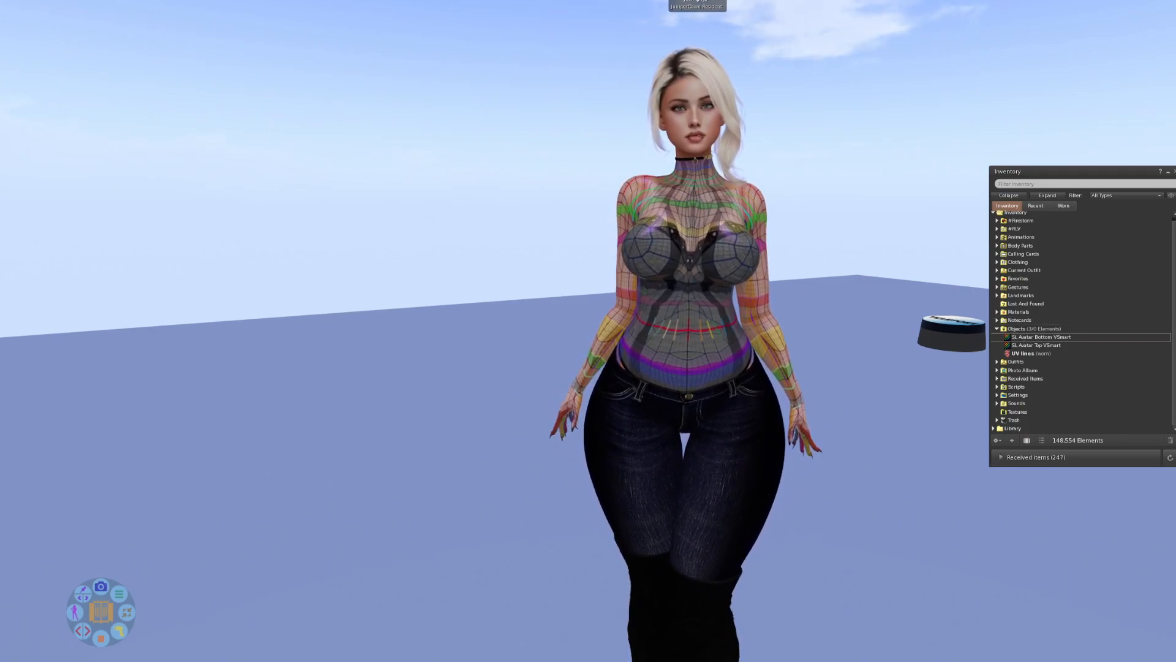
left_click(88, 0)
mouse_move(100, 93)
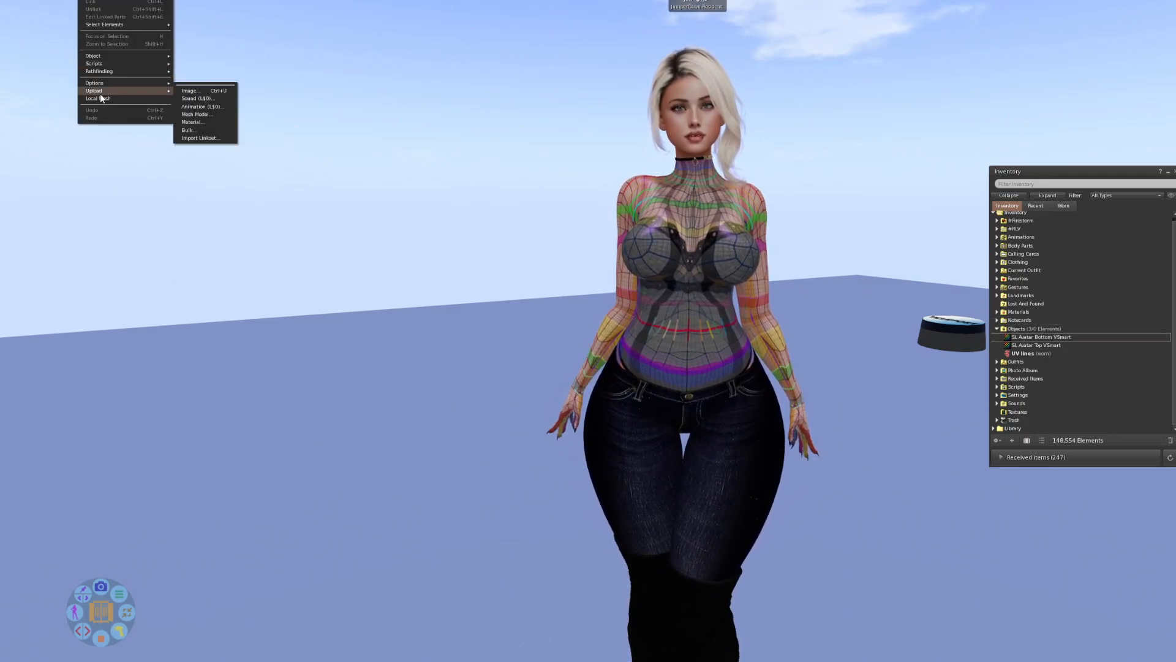
left_click(218, 91)
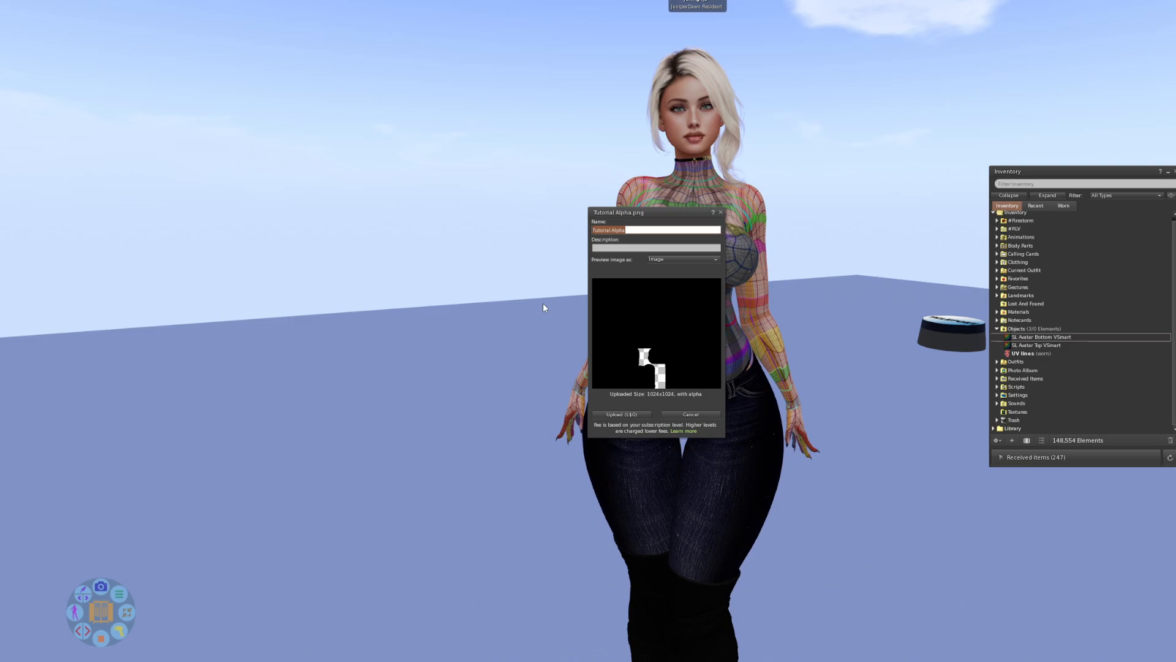
left_click(631, 414)
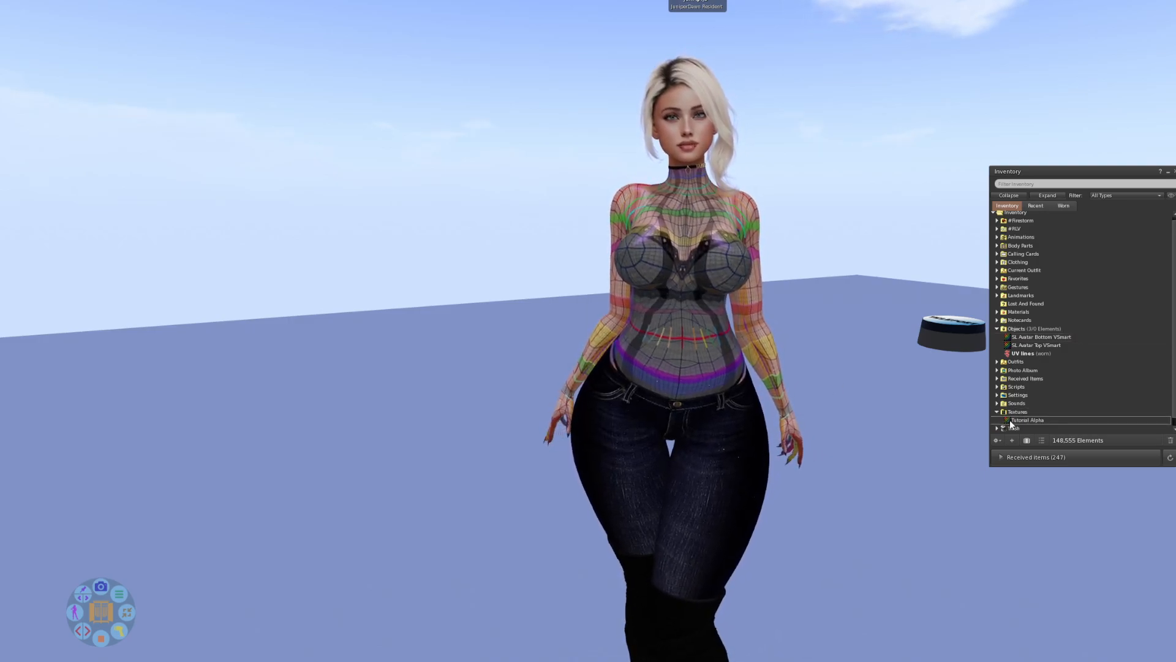
left_click_drag(1026, 357, 1025, 343)
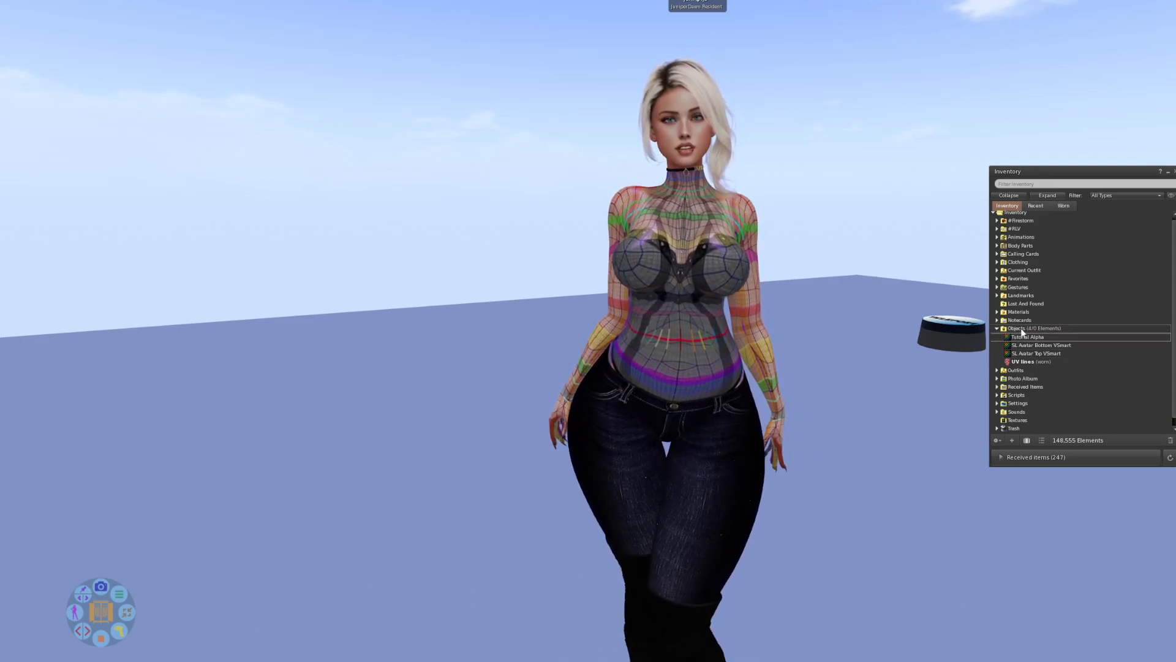
Create a new alpha mask named Tutorial Alpha in the Objects folder and wear it on the avatar.
right_click(1011, 329)
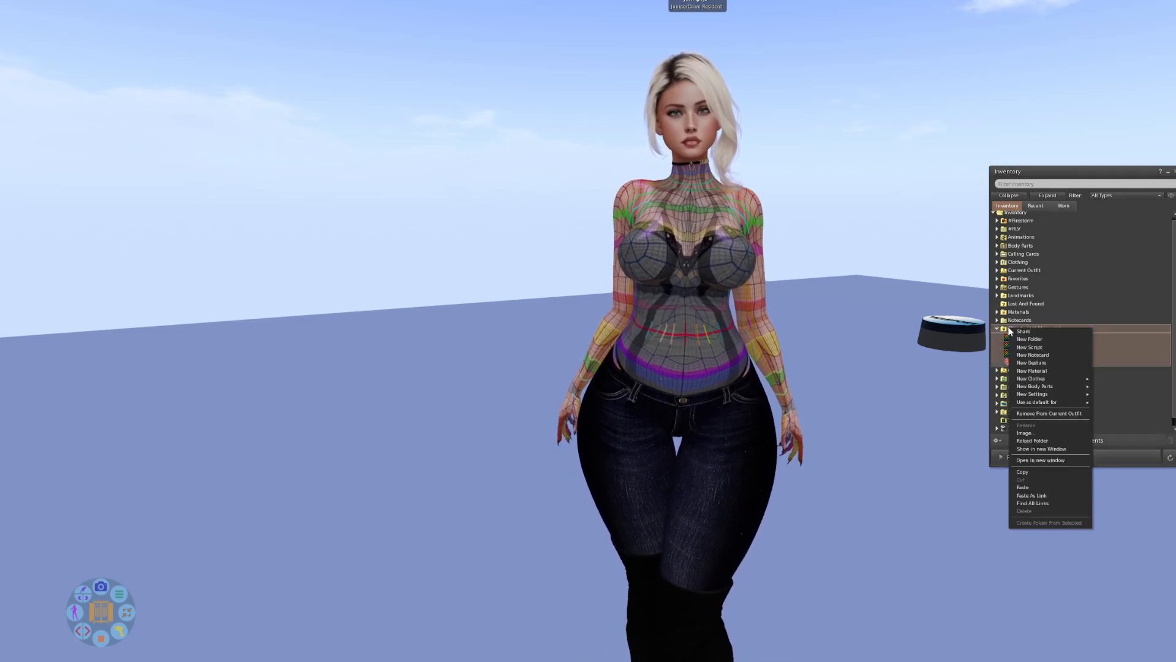
mouse_move(1030, 378)
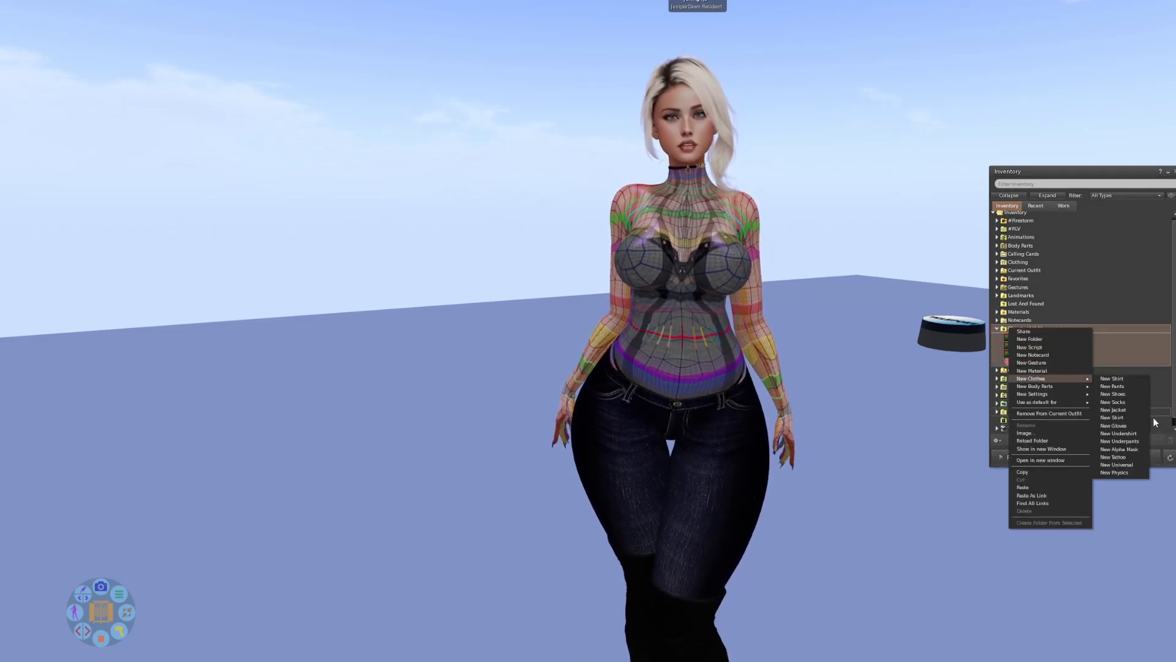
left_click(1133, 449)
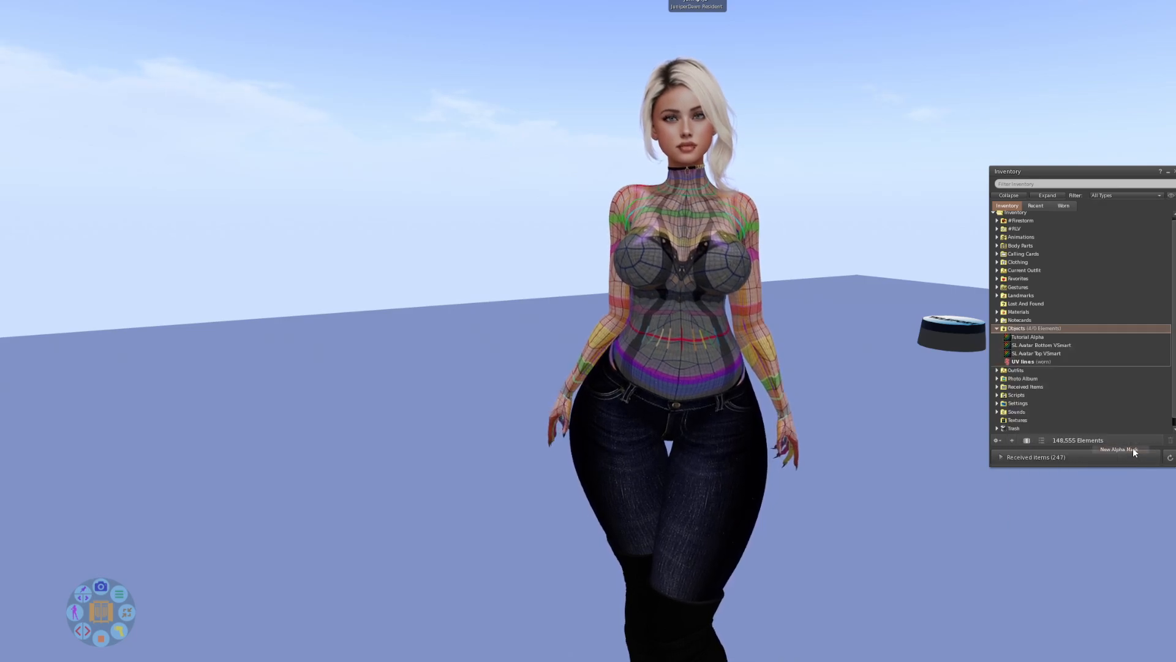
type("Tut")
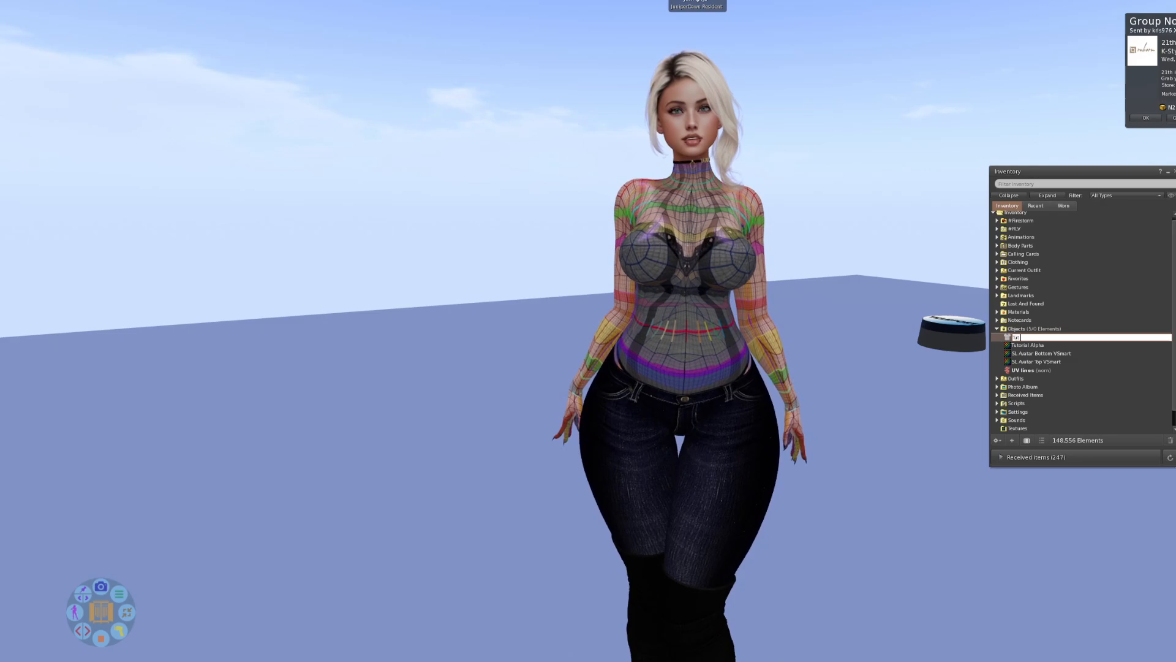
type("orial ")
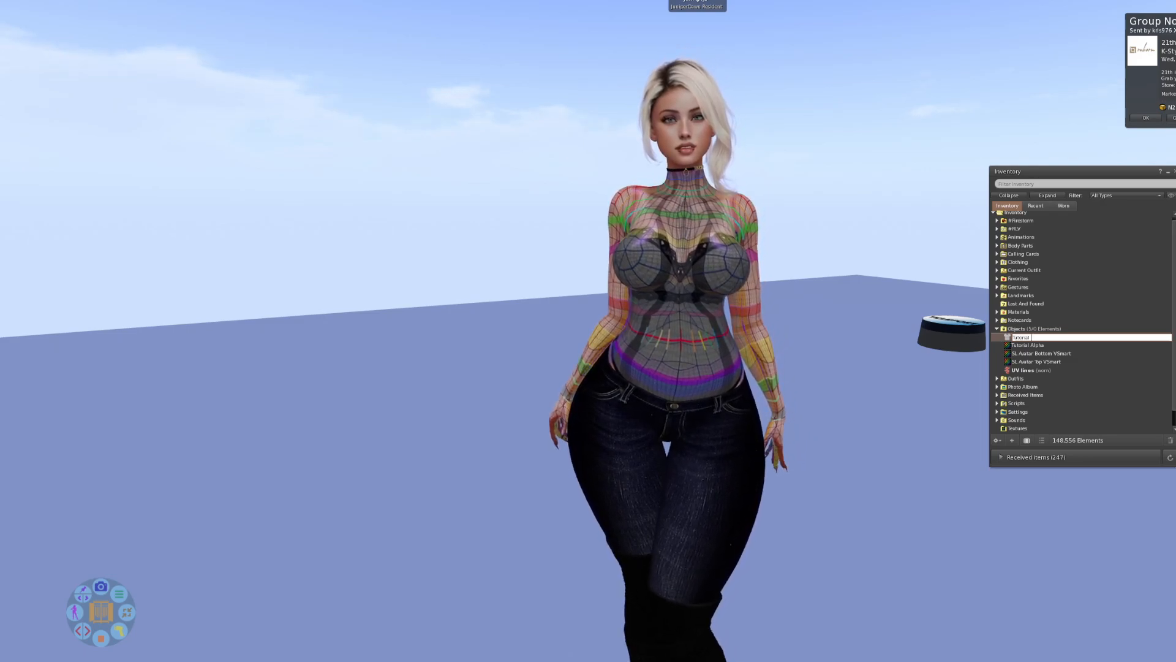
type("Alpha")
key("Return")
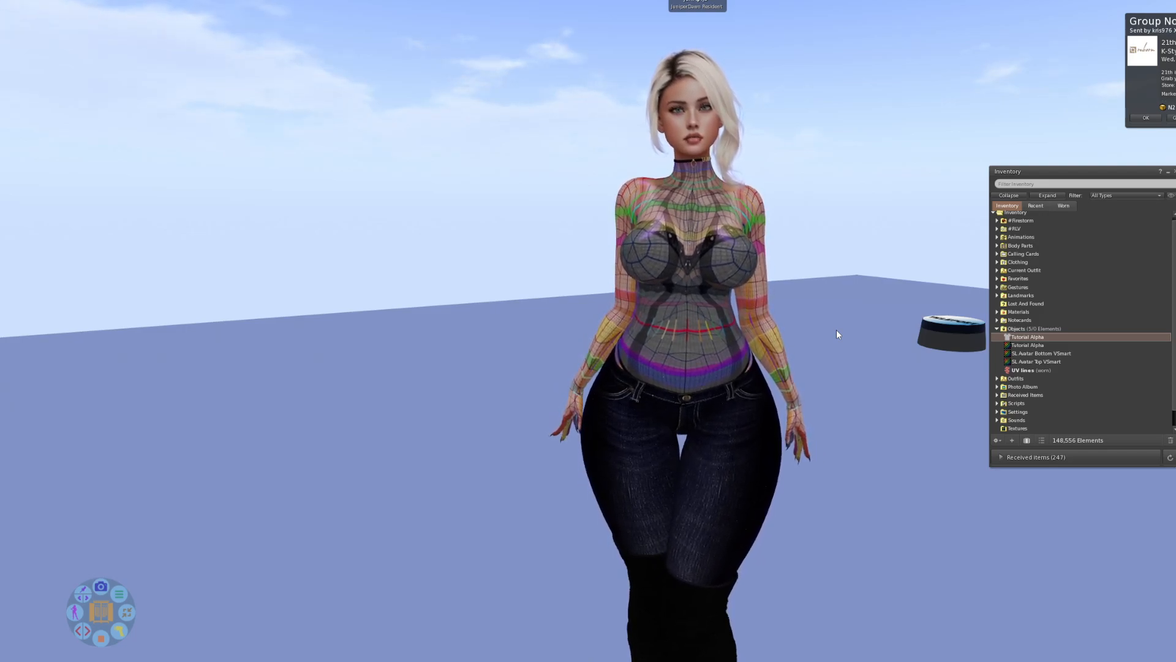
double_click(1031, 338)
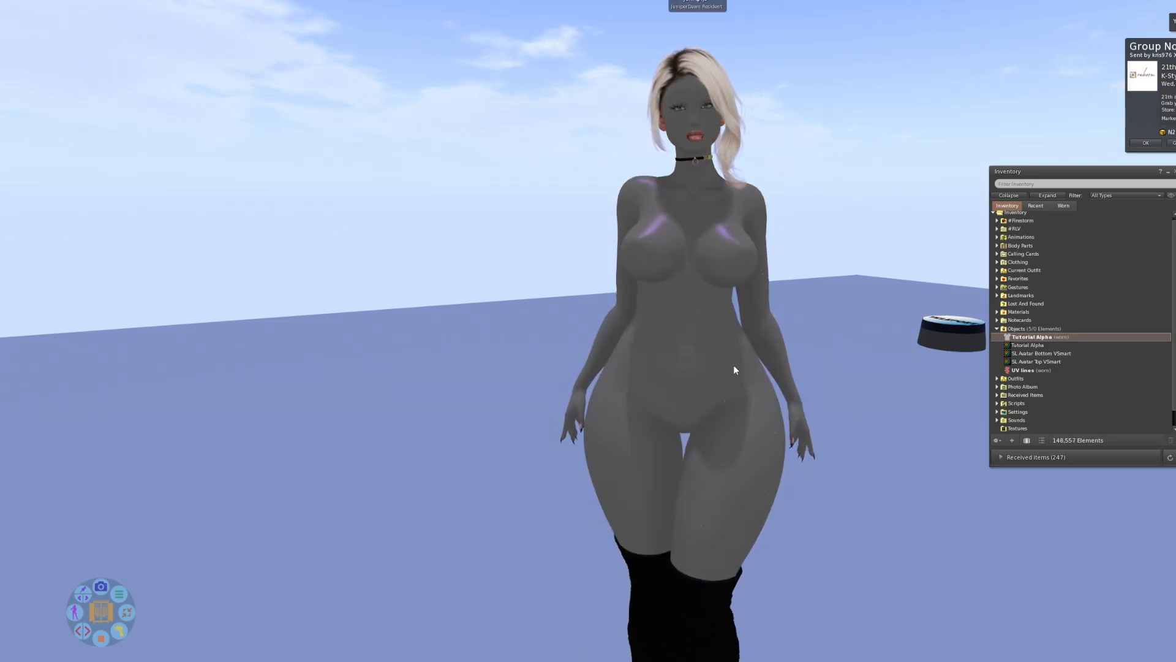
Open the worn Tutorial Alpha mask for editing and place its editing window beside the avatar.
mouse_move(682, 335)
left_mouse_down()
mouse_move(858, 334)
mouse_move(527, 334)
mouse_move(682, 335)
left_mouse_up()
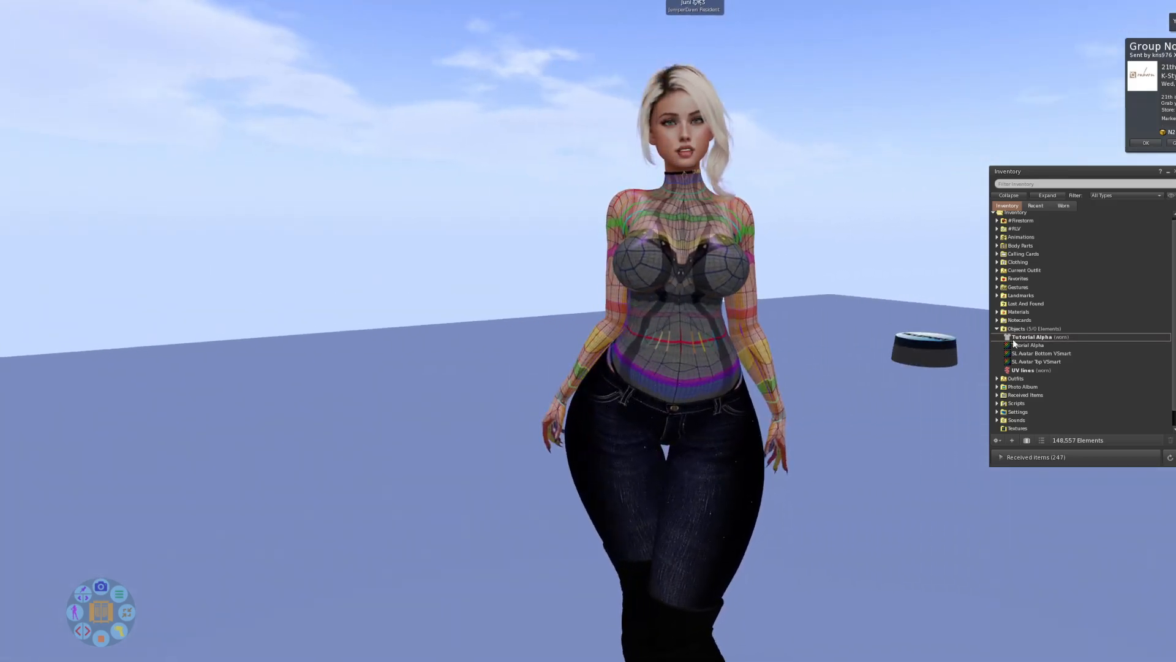
right_click(1035, 337)
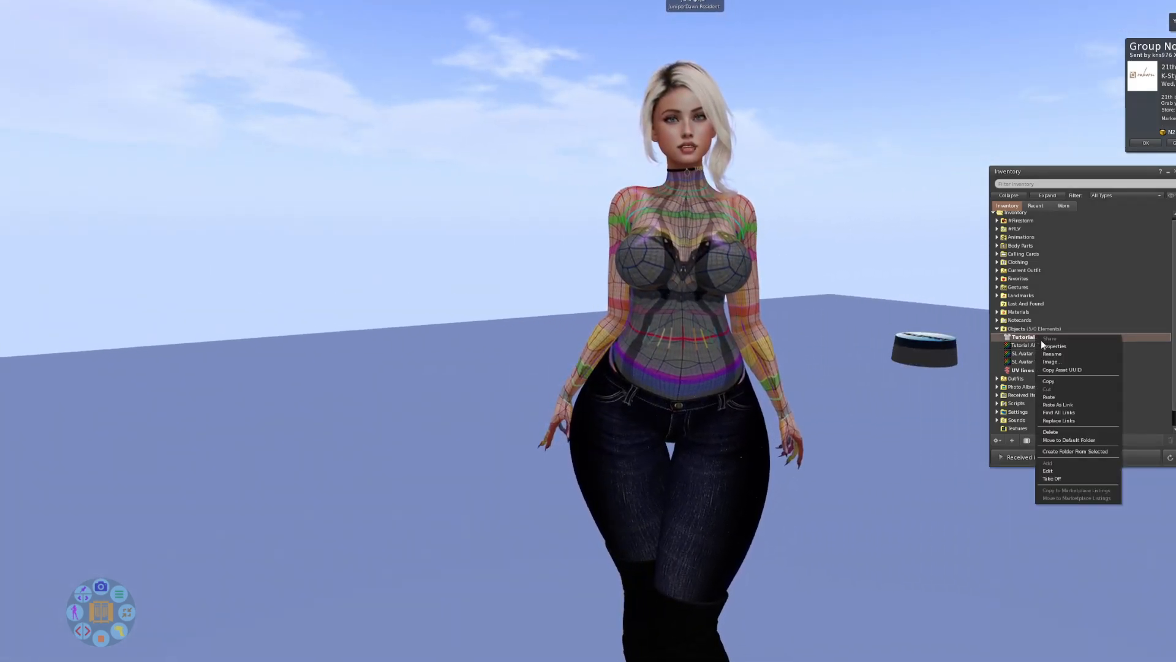
left_click(1049, 470)
left_click_drag(1031, 199, 826, 144)
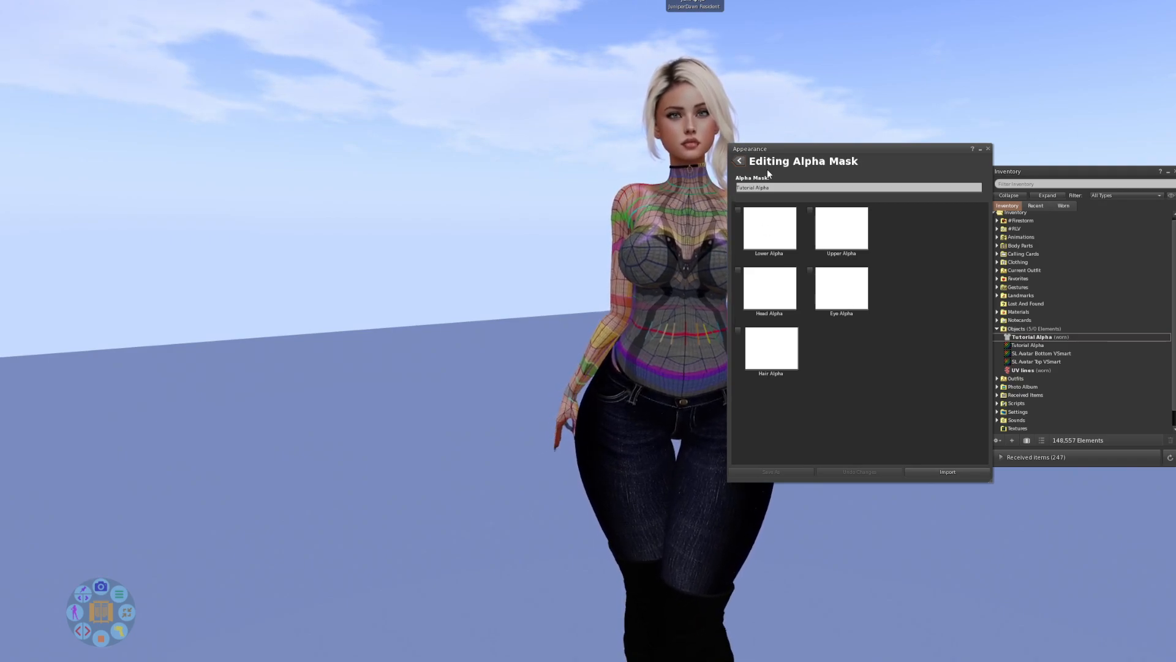
Try full transparency for Eye Alpha and for Hair Alpha, restoring each one.
left_click(810, 271)
left_click(810, 270)
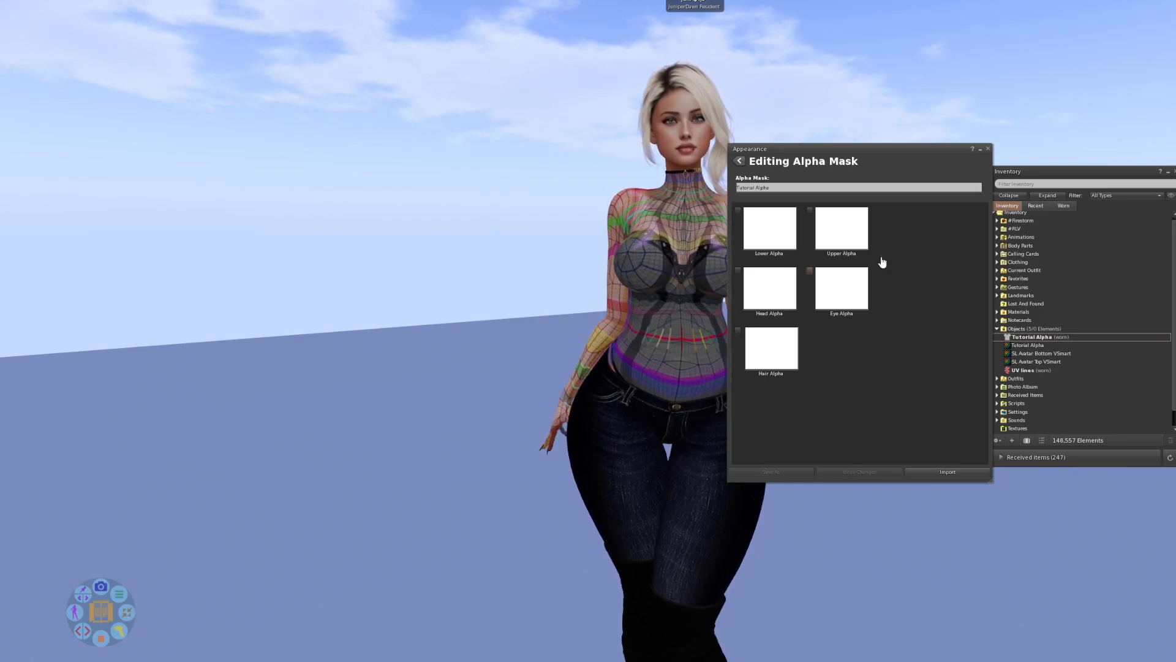
left_click(810, 270)
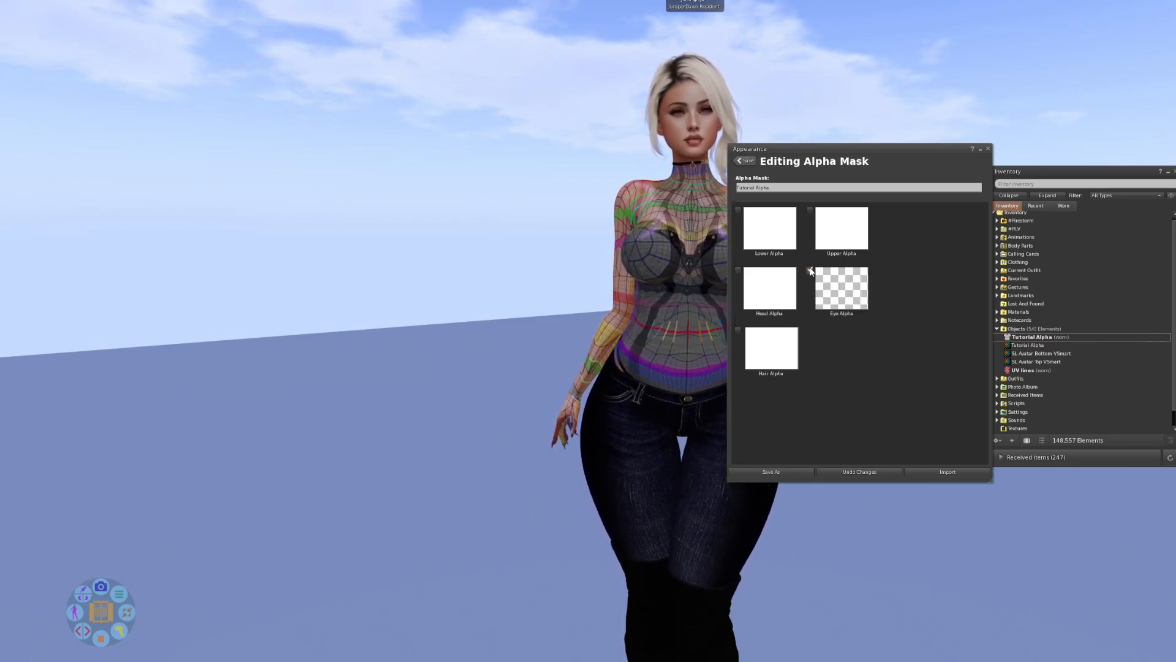
left_click(810, 270)
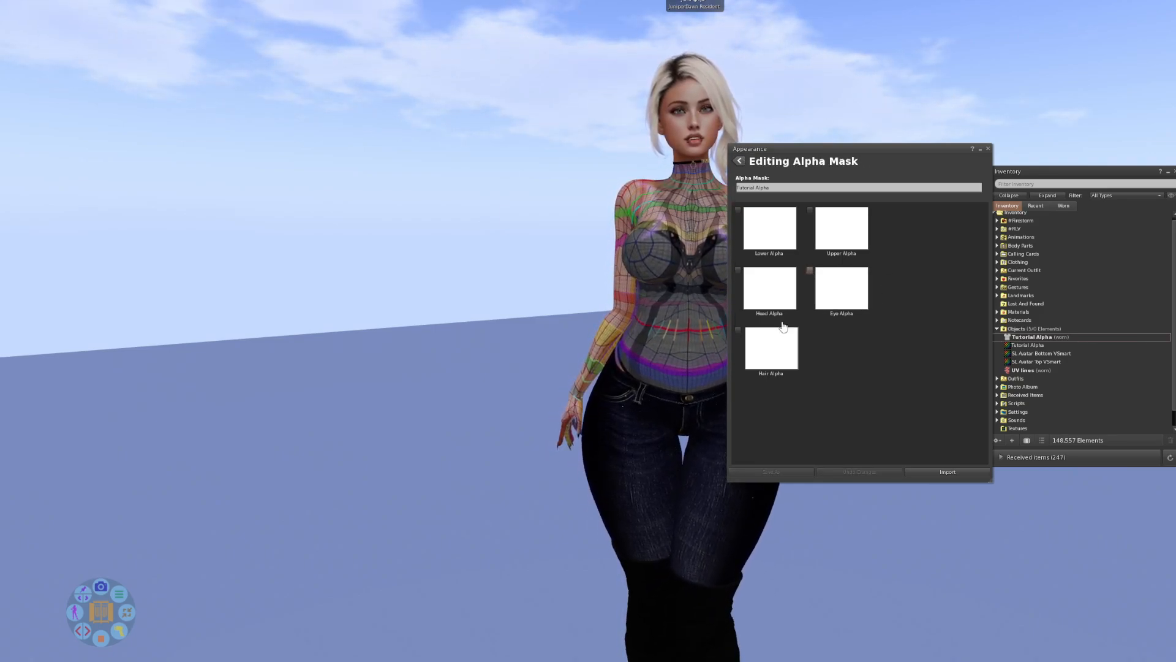
left_click(738, 330)
left_click(738, 330)
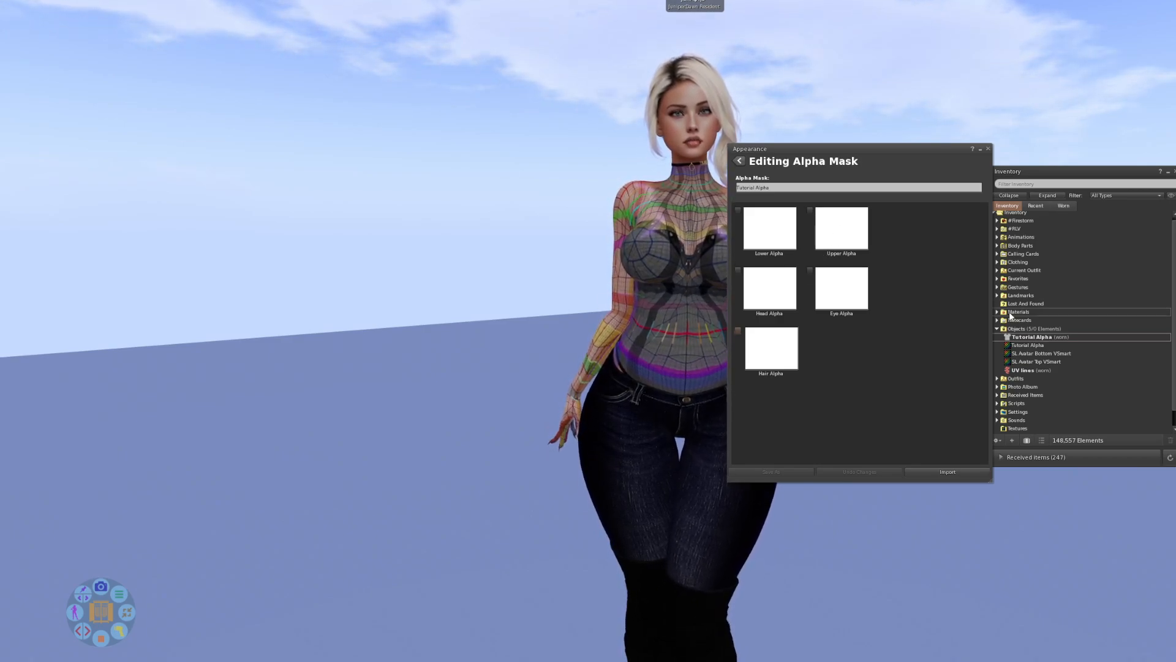
Assign the Tutorial Alpha texture from the inventory to Upper Alpha, save the mask and close the editing window.
left_click(1026, 345)
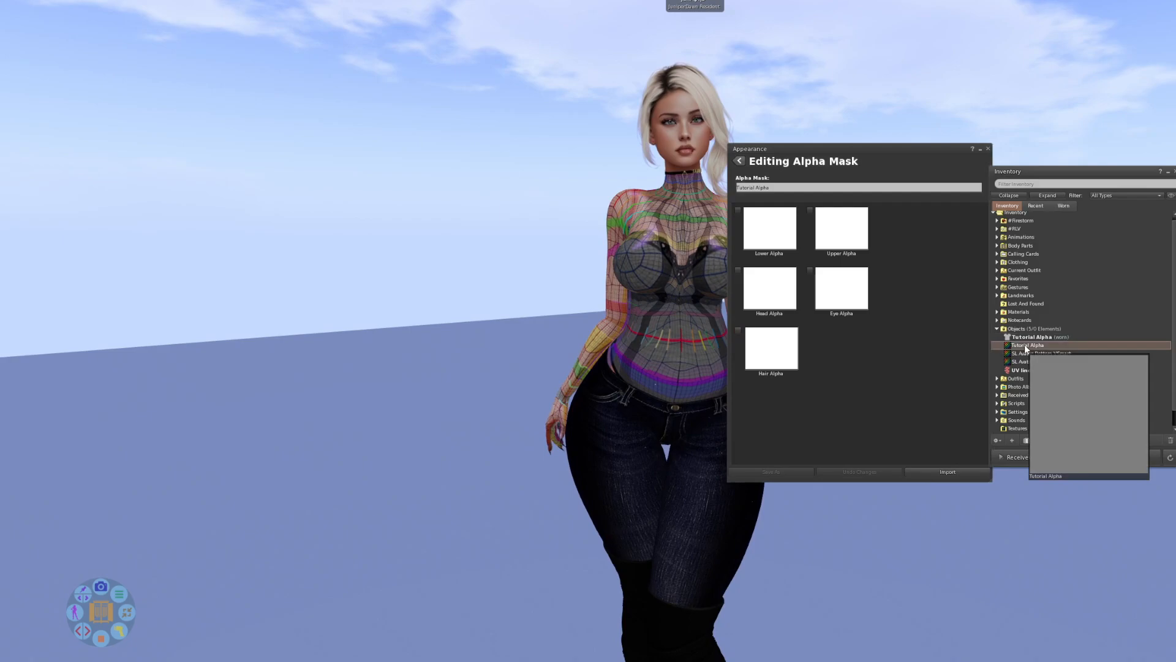
left_click_drag(995, 325, 850, 241)
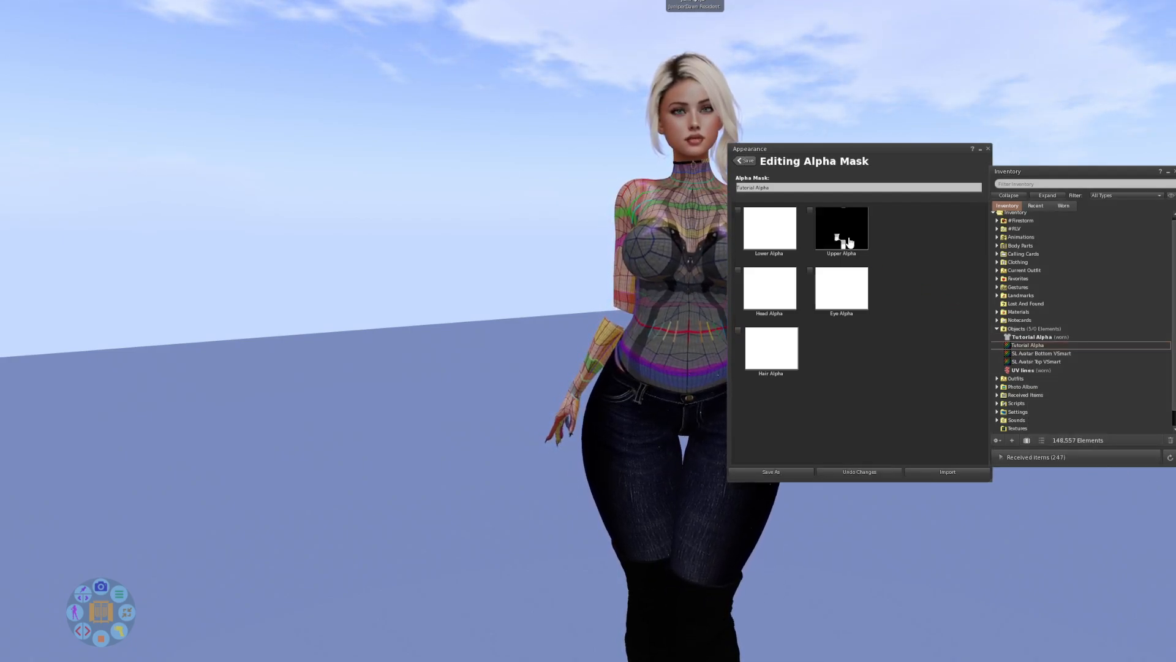
left_click(746, 161)
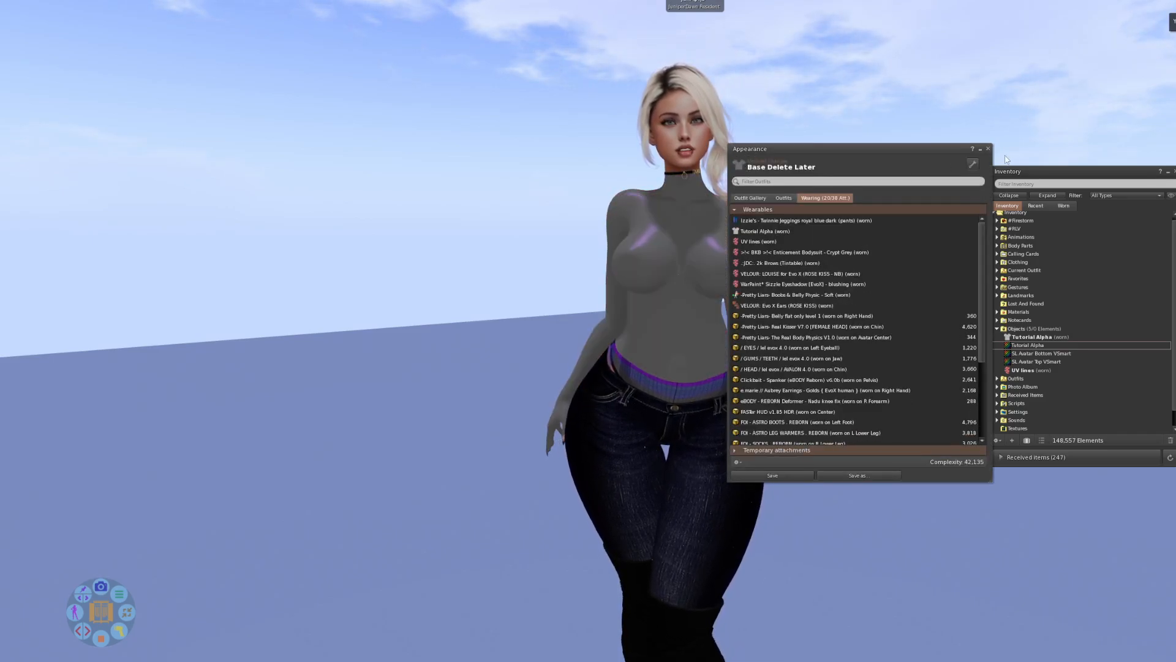
left_click(988, 150)
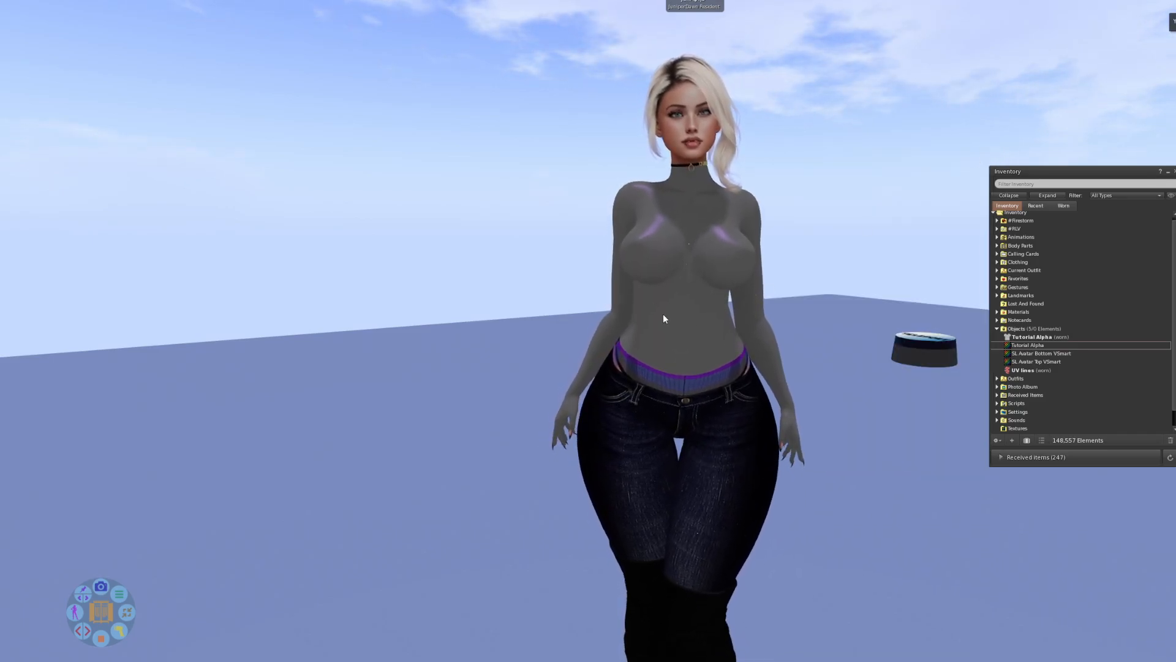
Examine the hidden elbow sections on both of the avatar's arms from several angles and distances.
scroll(663, 311, "up", 4)
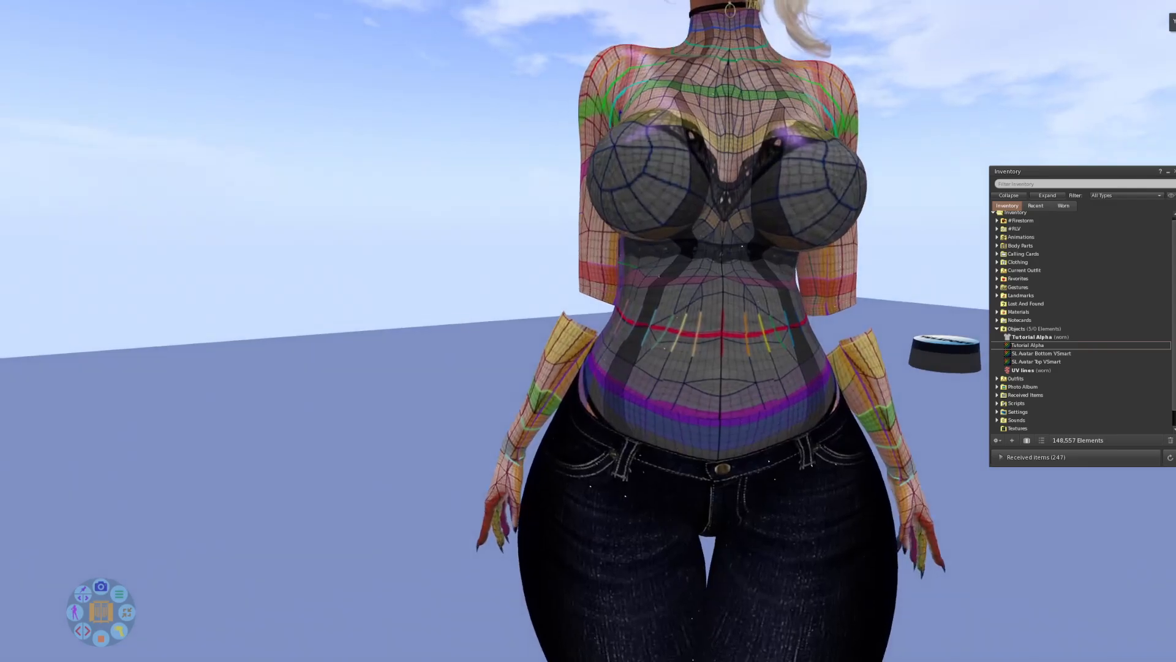
mouse_move(663, 311)
left_mouse_down()
mouse_move(1140, 312)
mouse_move(645, 317)
left_mouse_up()
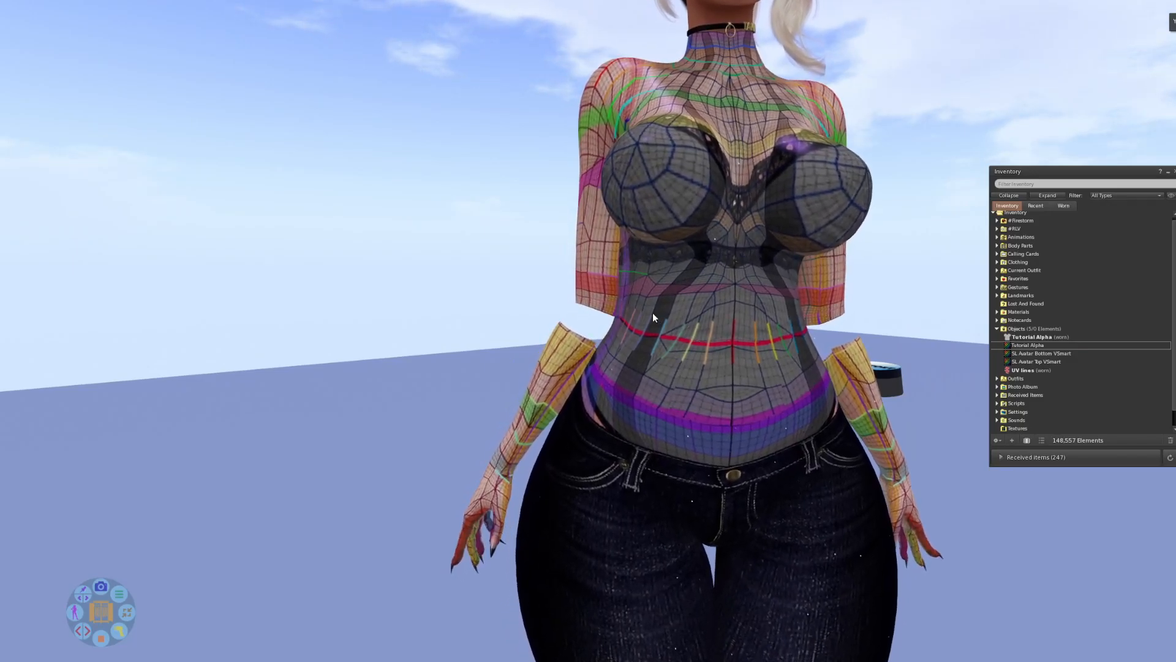
mouse_move(718, 293)
left_mouse_down()
mouse_move(612, 295)
mouse_move(722, 314)
left_mouse_up()
left_click_drag(636, 346, 751, 345)
scroll(589, 336, "up", 3)
scroll(525, 295, "down", 3)
left_click_drag(594, 298, 423, 288)
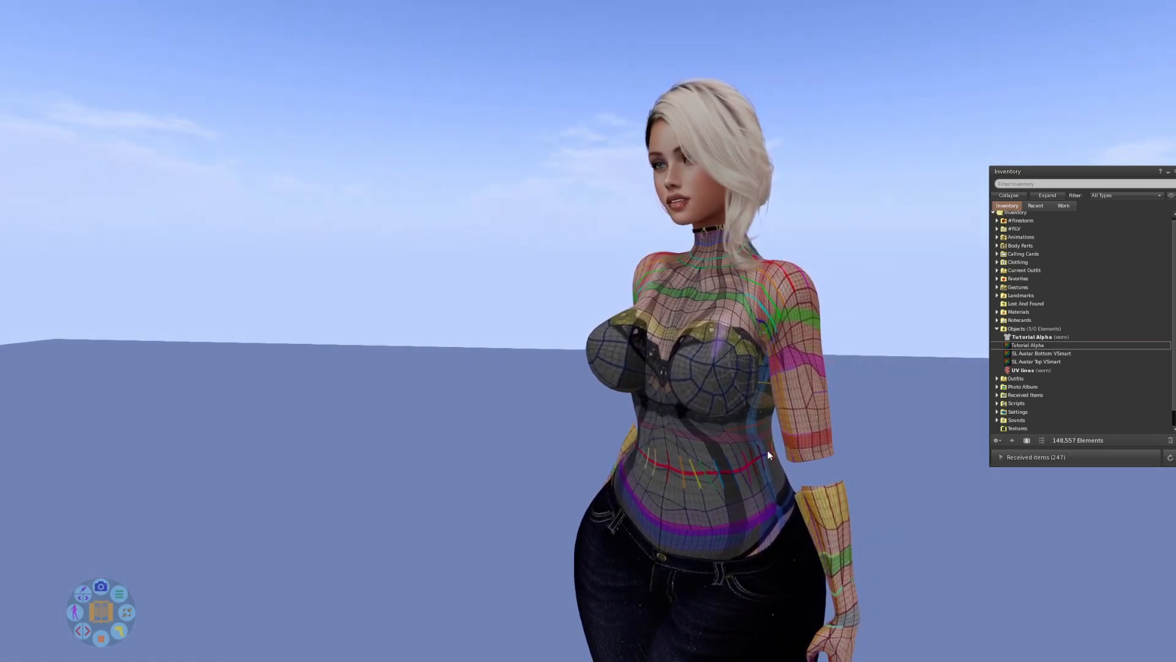
mouse_move(744, 453)
left_mouse_down()
mouse_move(883, 449)
mouse_move(725, 454)
left_mouse_up()
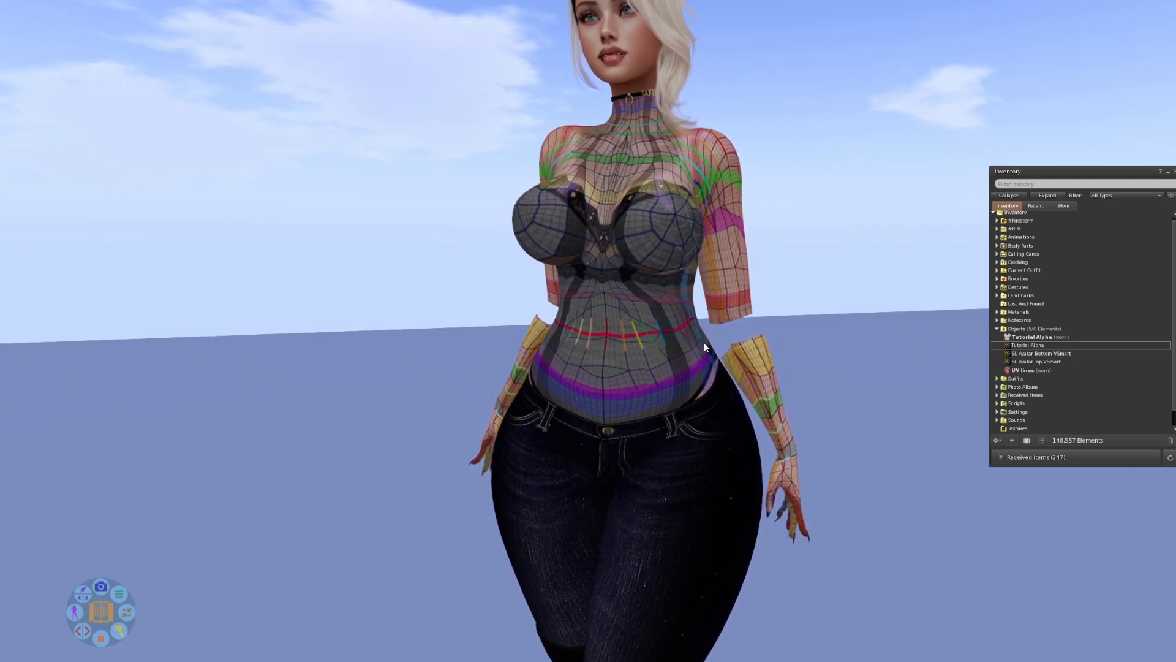
left_click_drag(689, 339, 609, 339)
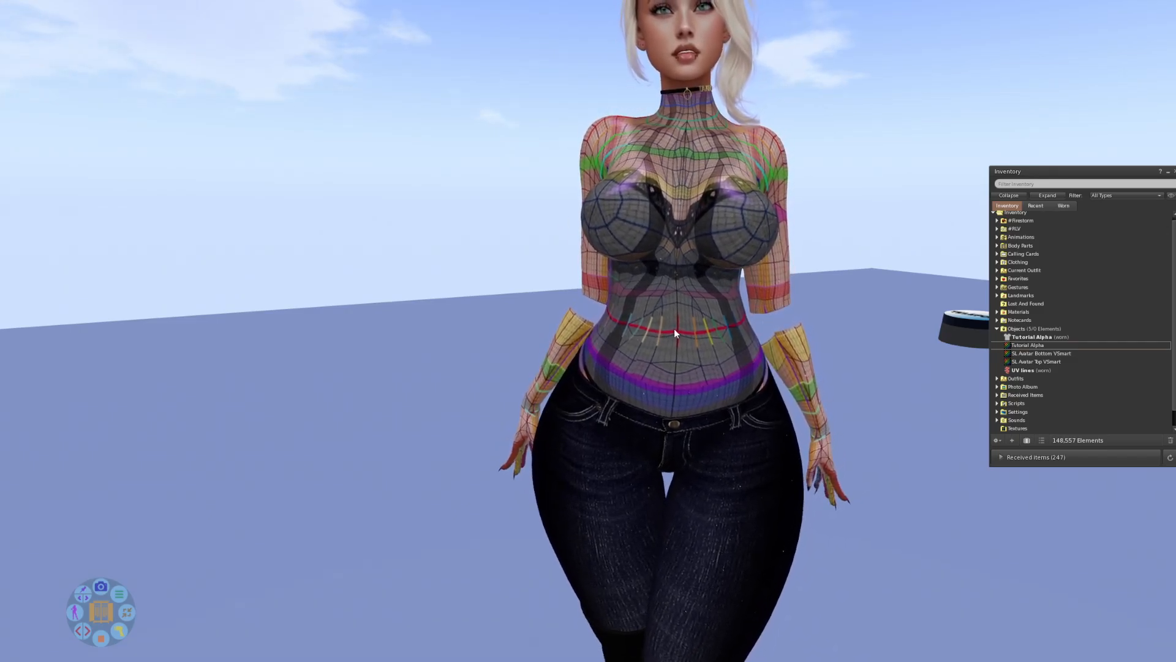
scroll(674, 328, "down", 4)
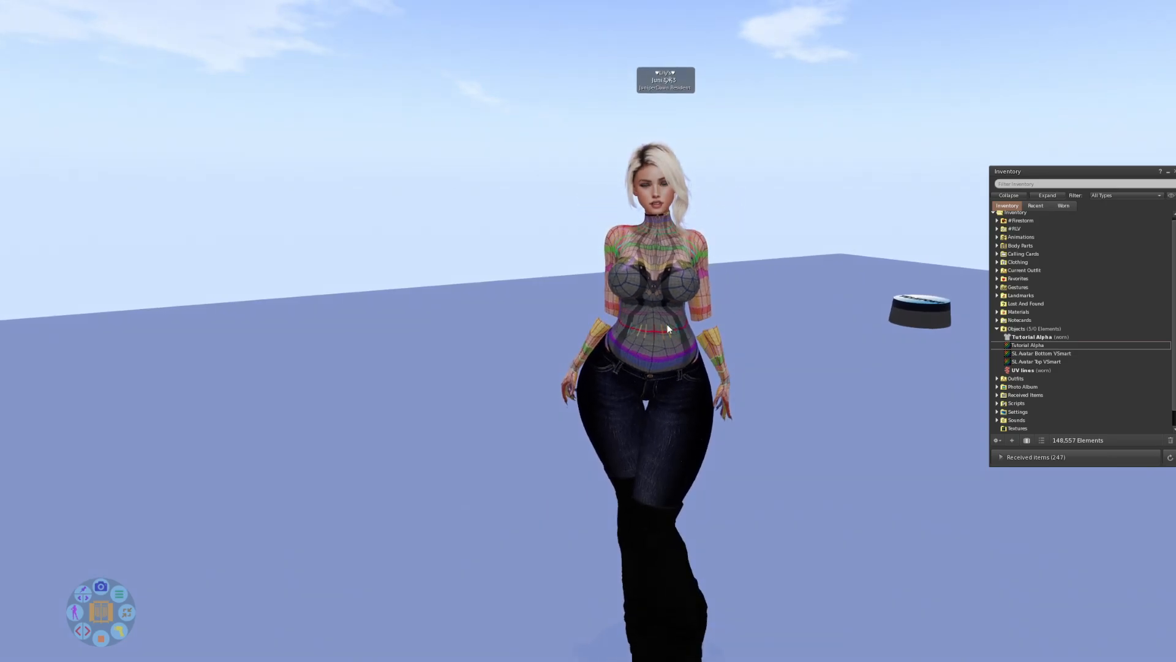
left_click_drag(667, 325, 693, 310)
scroll(648, 319, "up", 2)
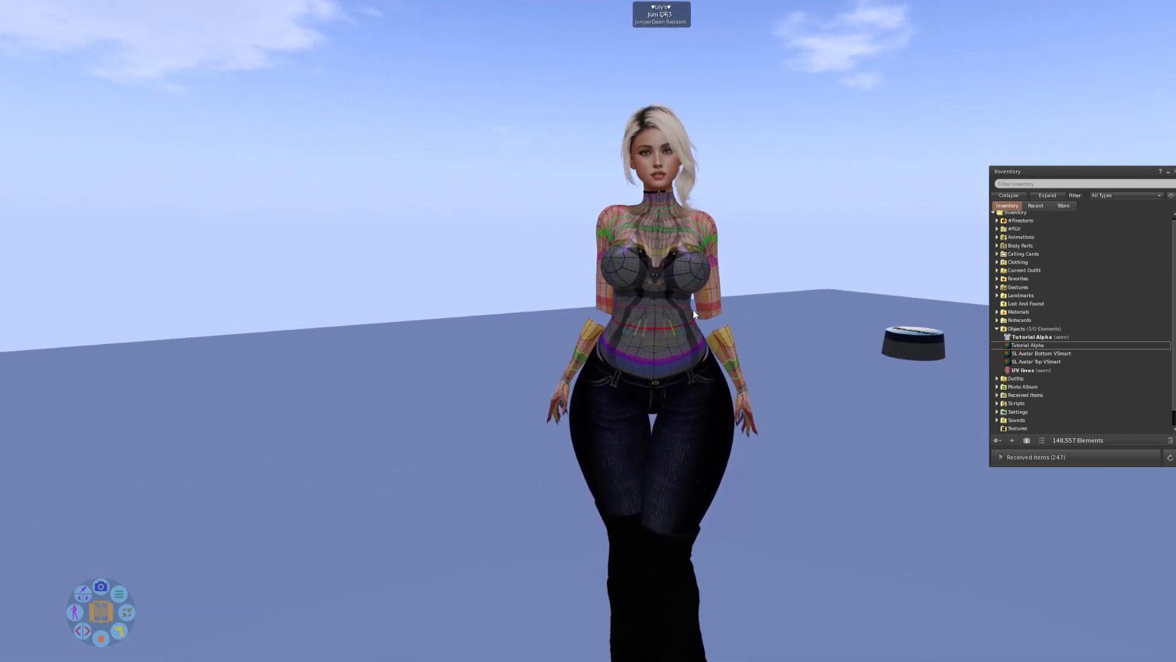
Edit the worn Tutorial Alpha mask to use the local Tutorial Alpha texture for Upper Alpha, save it and close the window.
right_click(1016, 338)
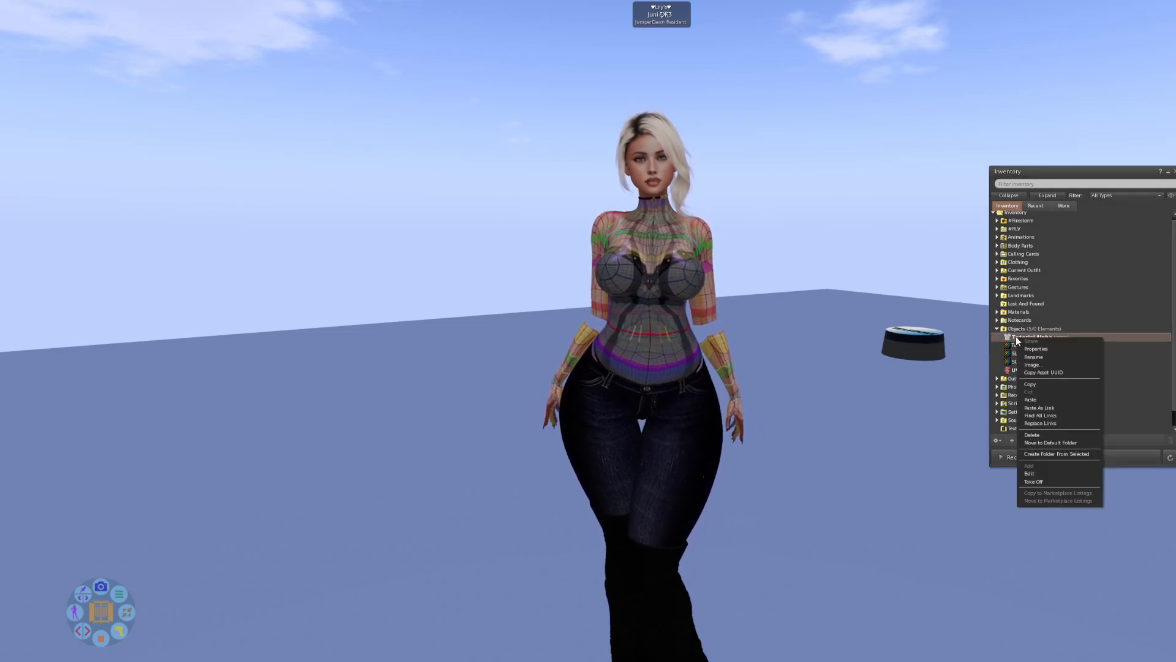
left_click(1038, 473)
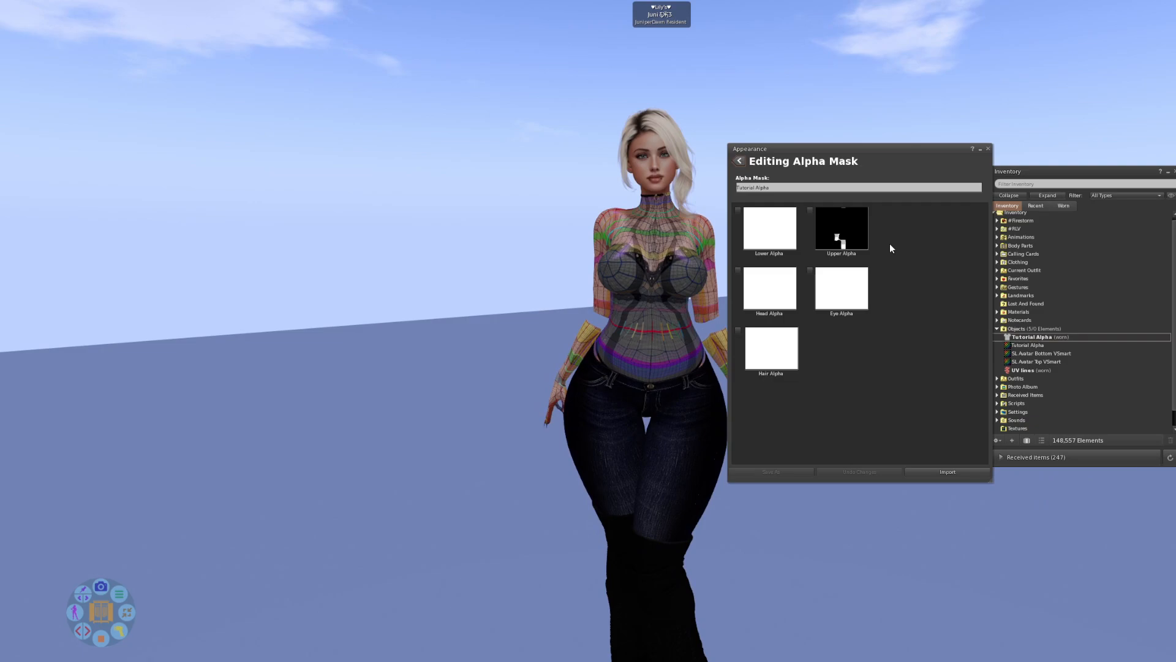
left_click_drag(851, 158, 873, 100)
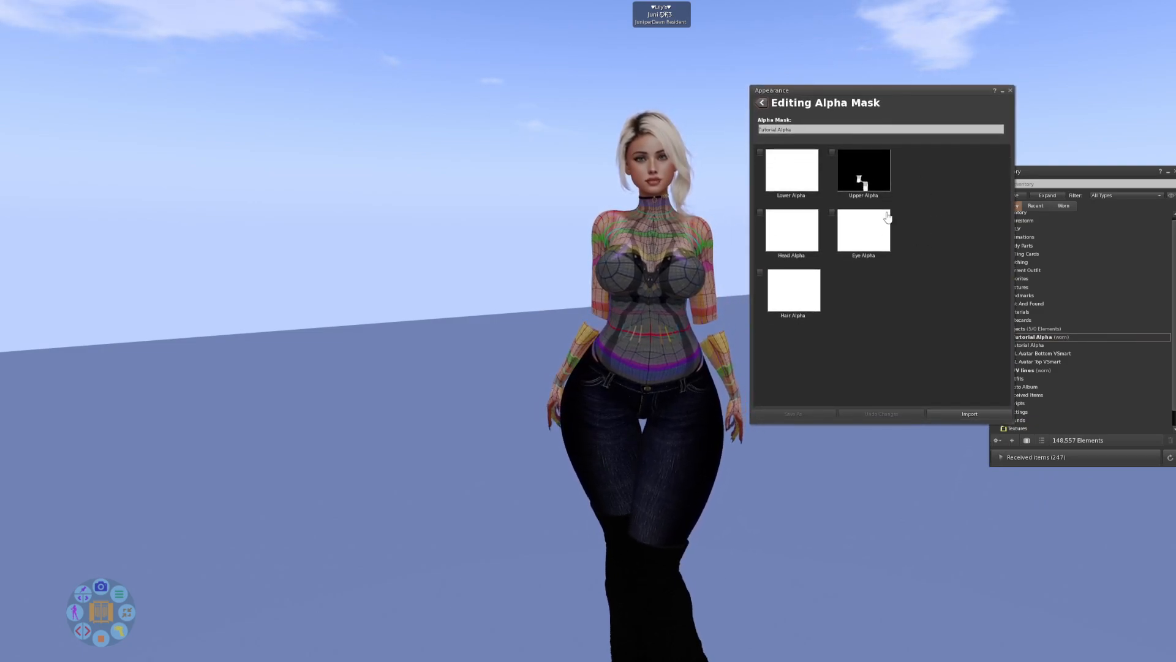
left_click(859, 178)
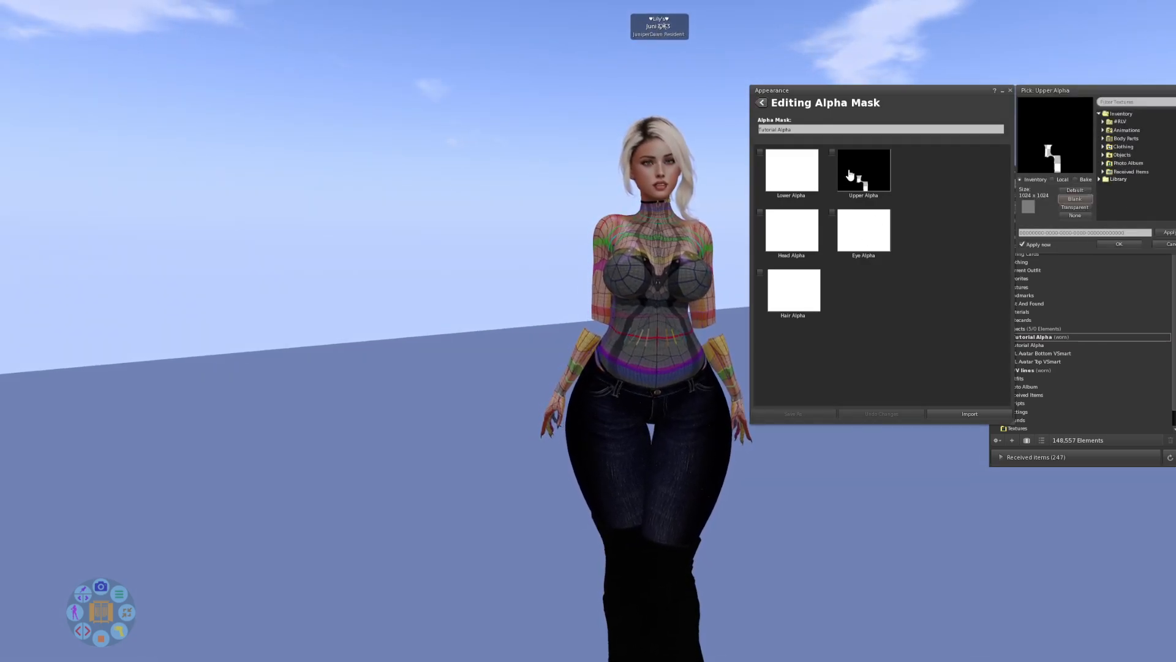
left_click(1053, 179)
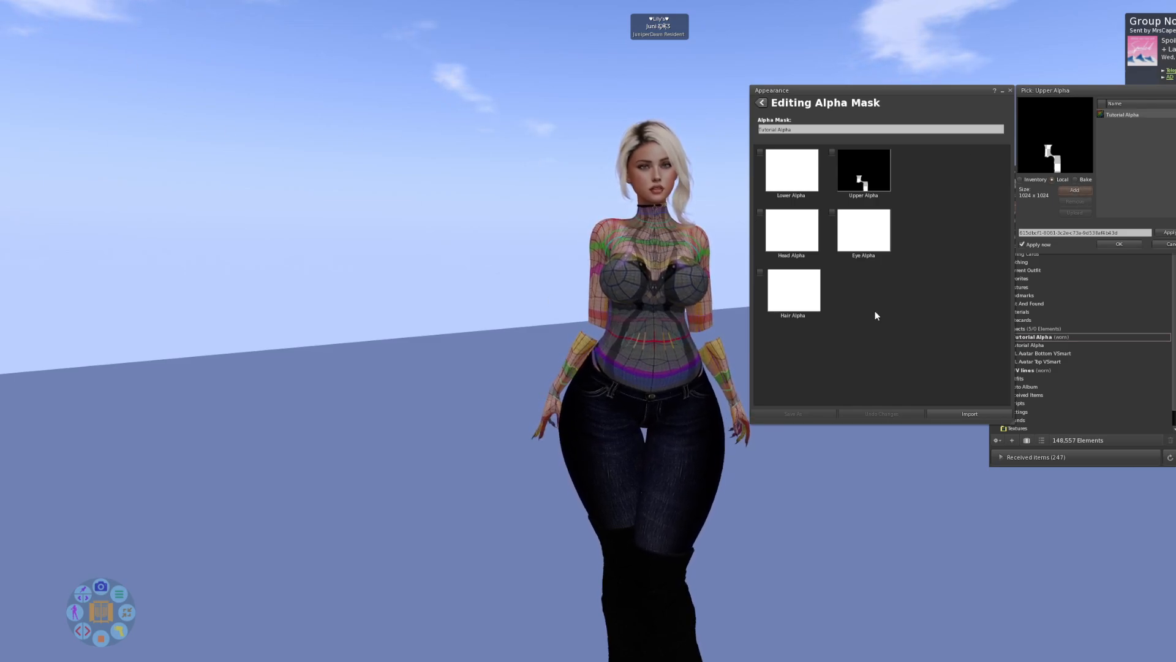
left_click(1117, 114)
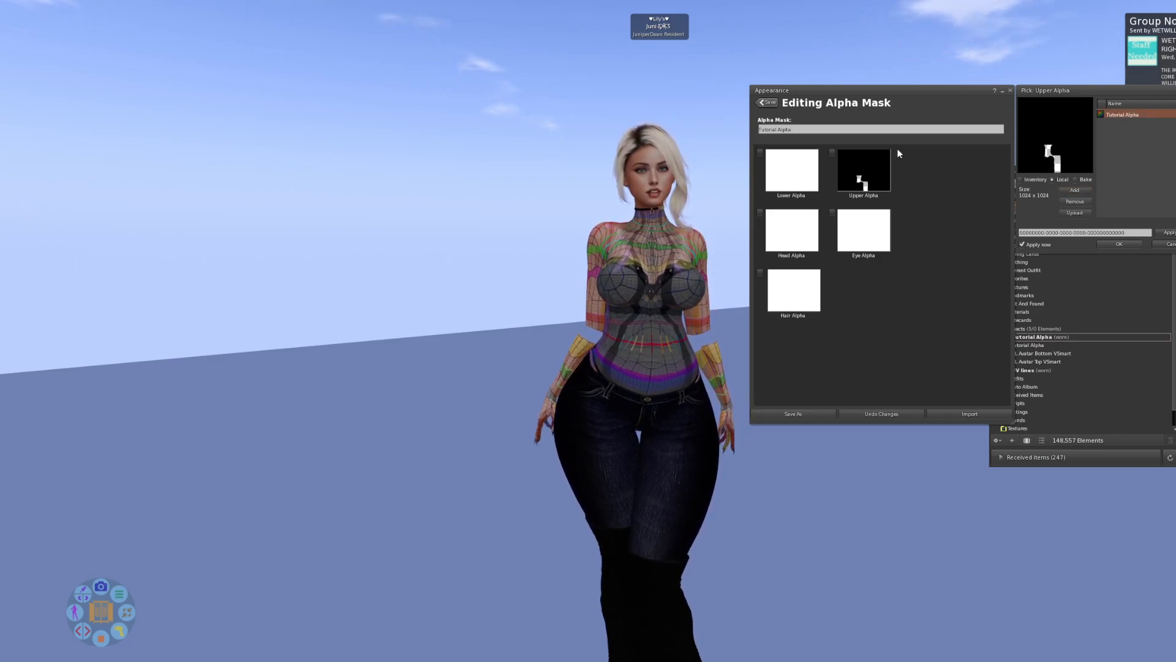
left_click(1127, 245)
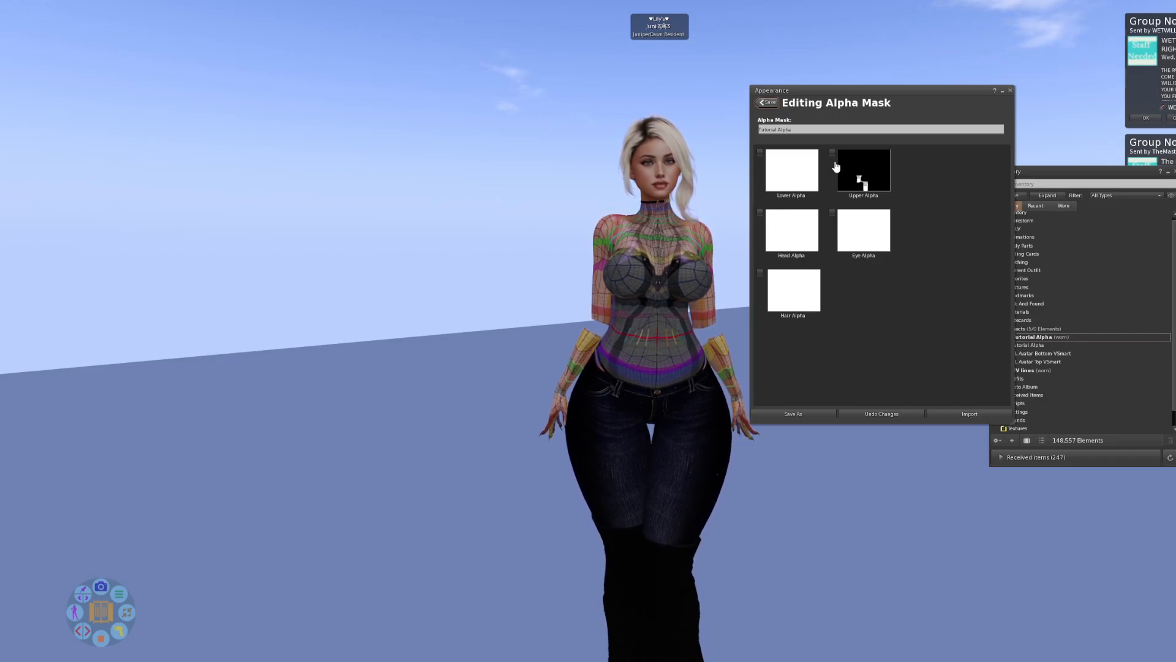
left_click(767, 102)
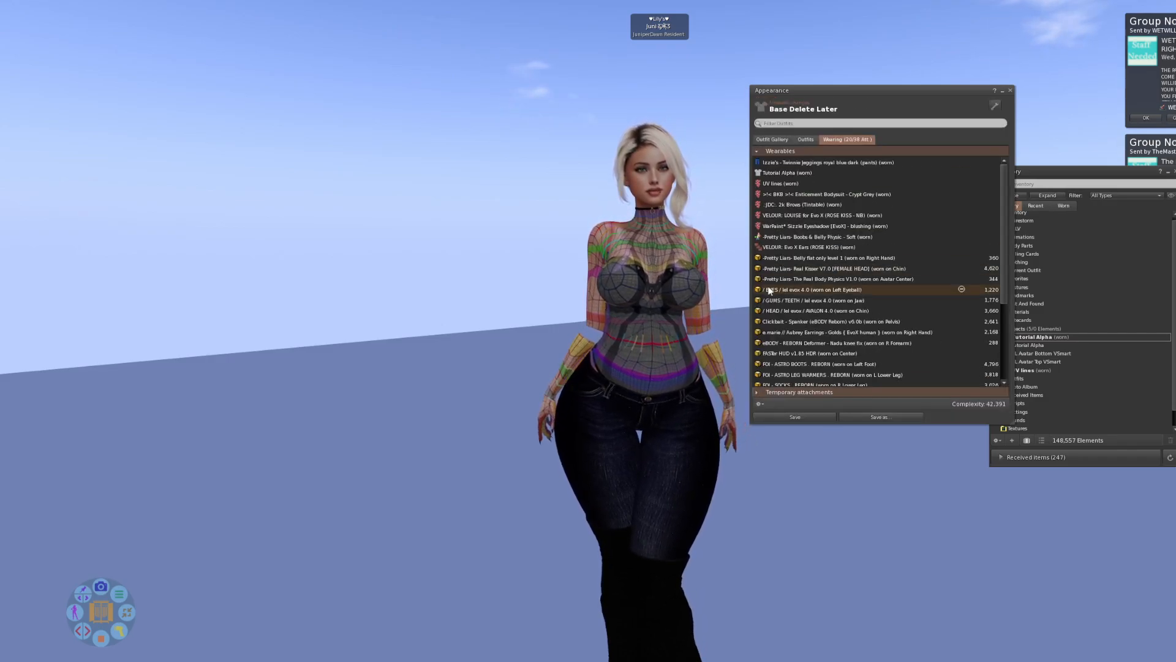
left_click(1011, 91)
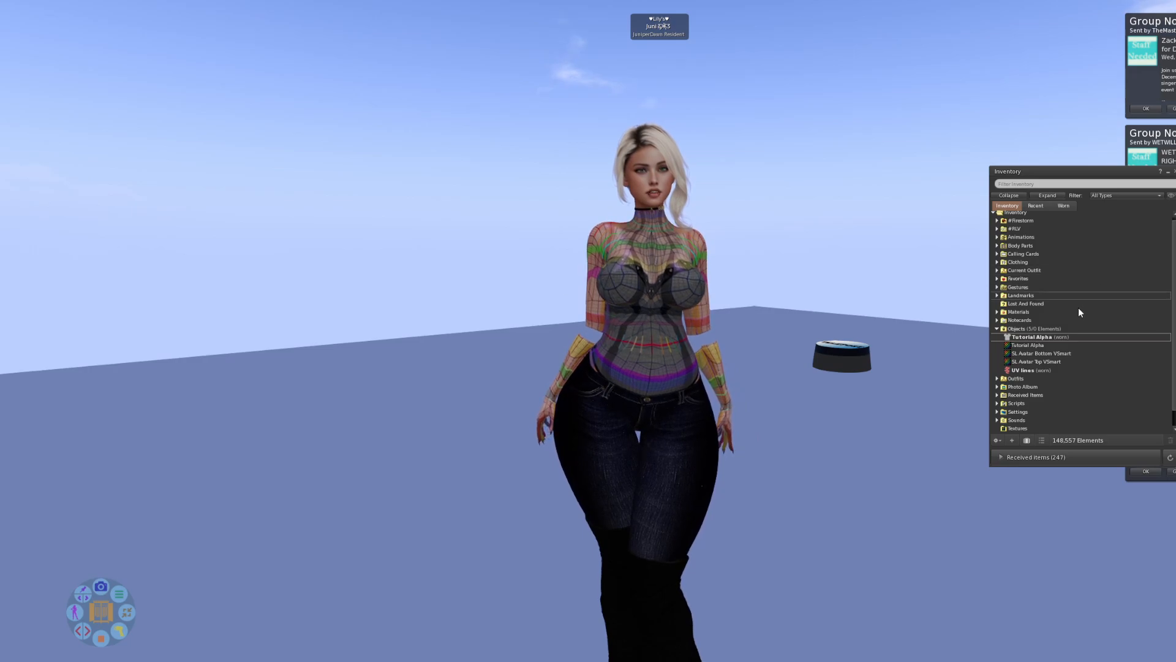
Open the Tutorial Alpha mask for editing, inspect the diagonal torso cut-out and the arms from several angles, and save the mask.
right_click(1035, 336)
left_click(1045, 473)
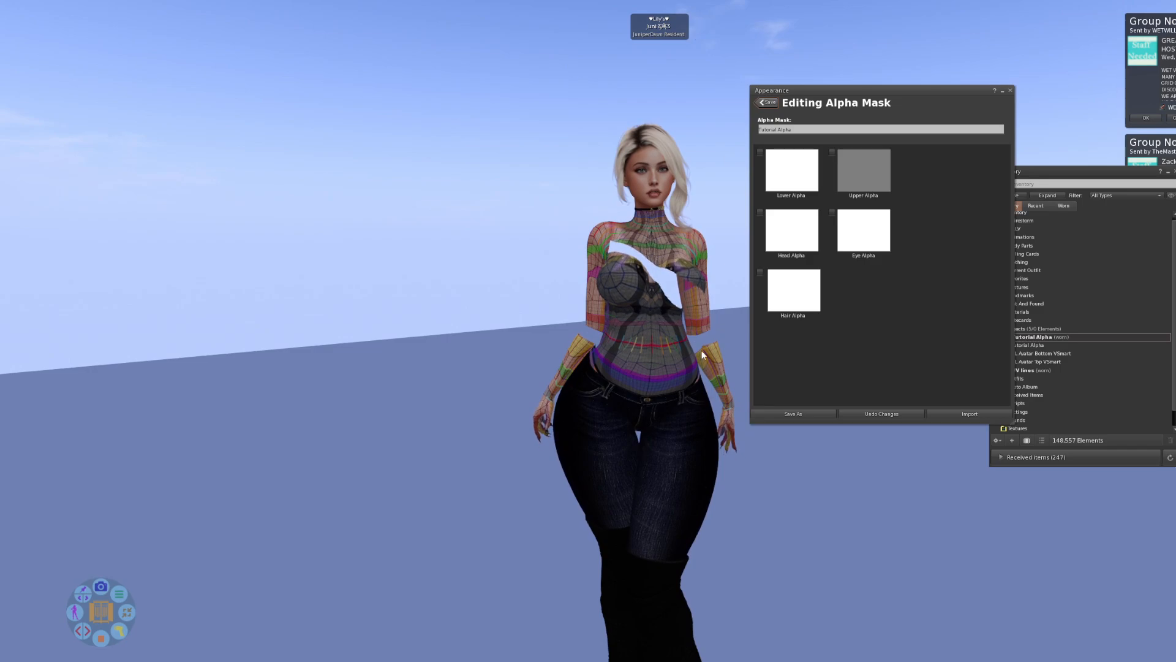
left_click_drag(668, 346, 569, 156)
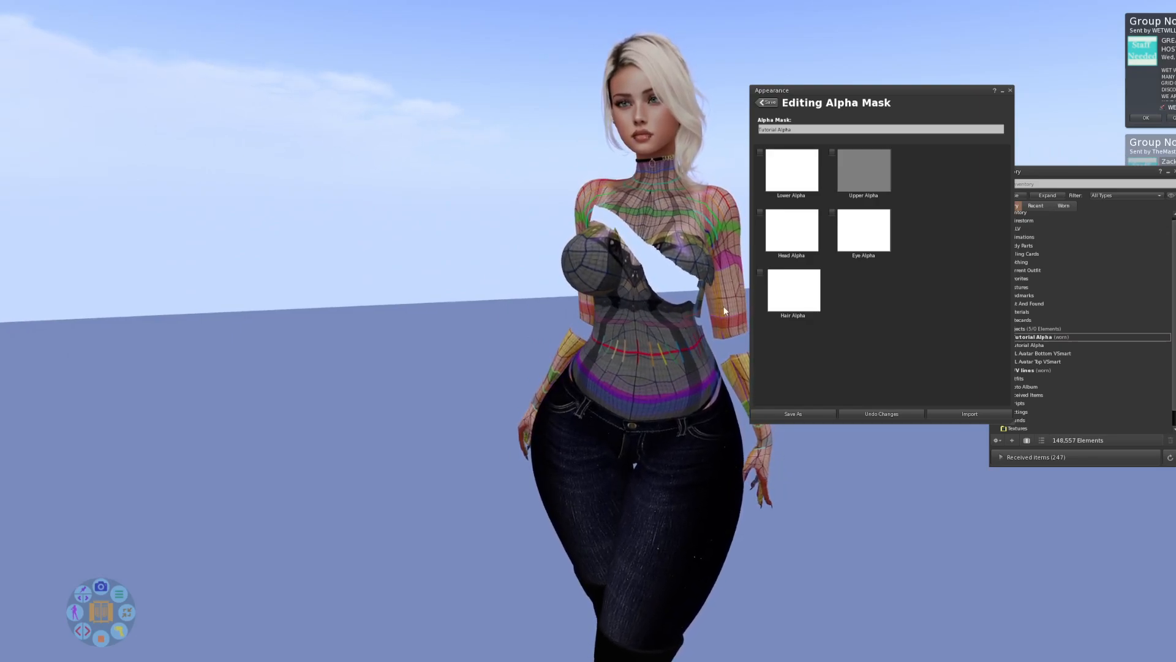
left_click_drag(697, 294, 570, 291)
left_click_drag(728, 314, 110, 325)
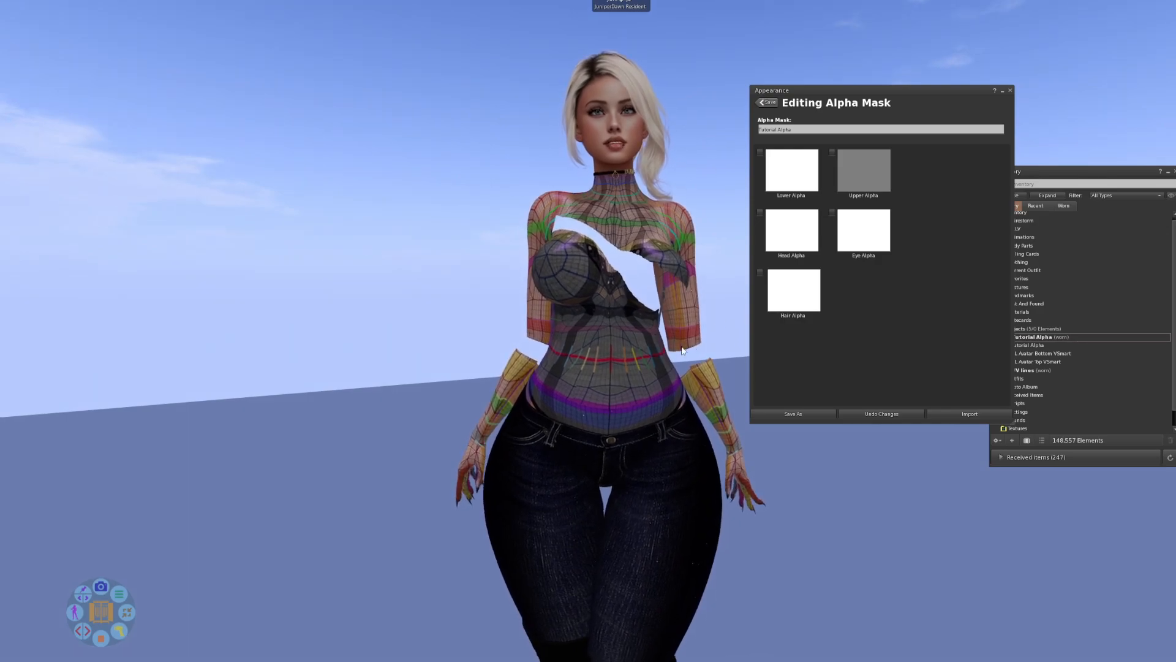
left_click_drag(633, 340, 603, 351)
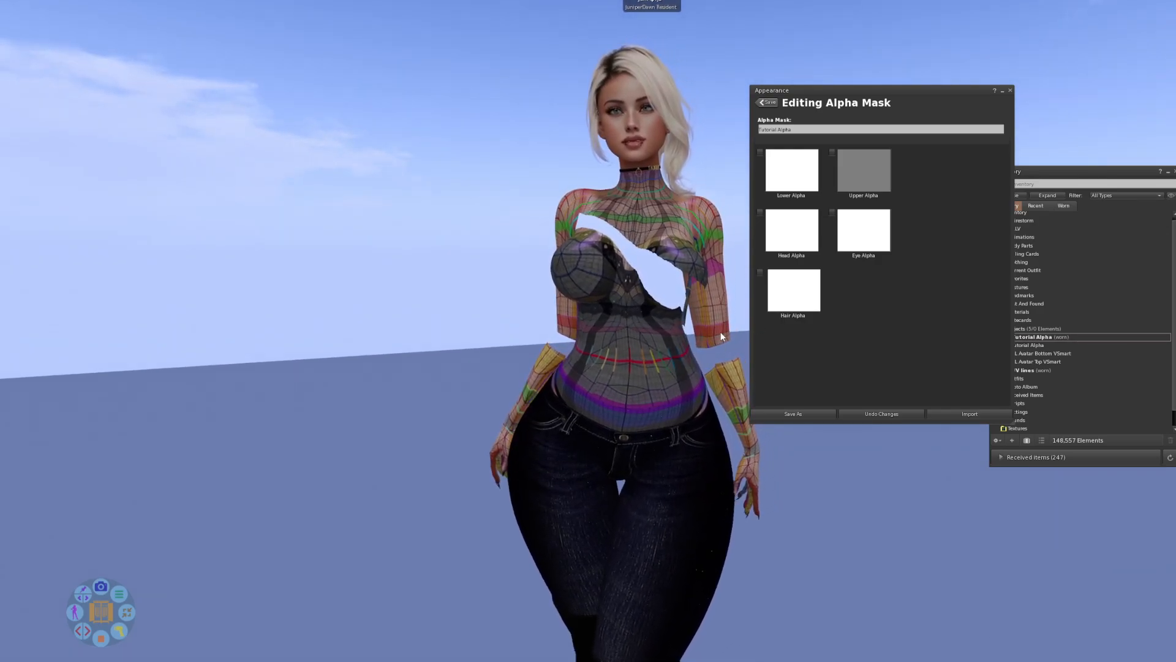
left_click_drag(634, 335, 659, 327)
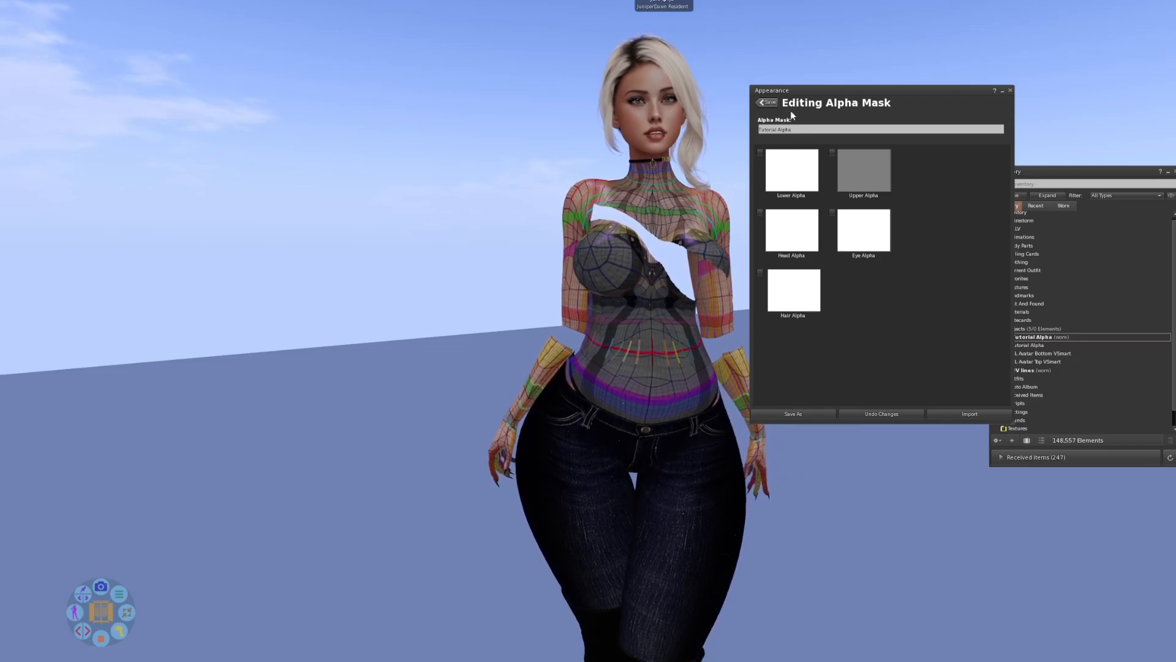
left_click(767, 102)
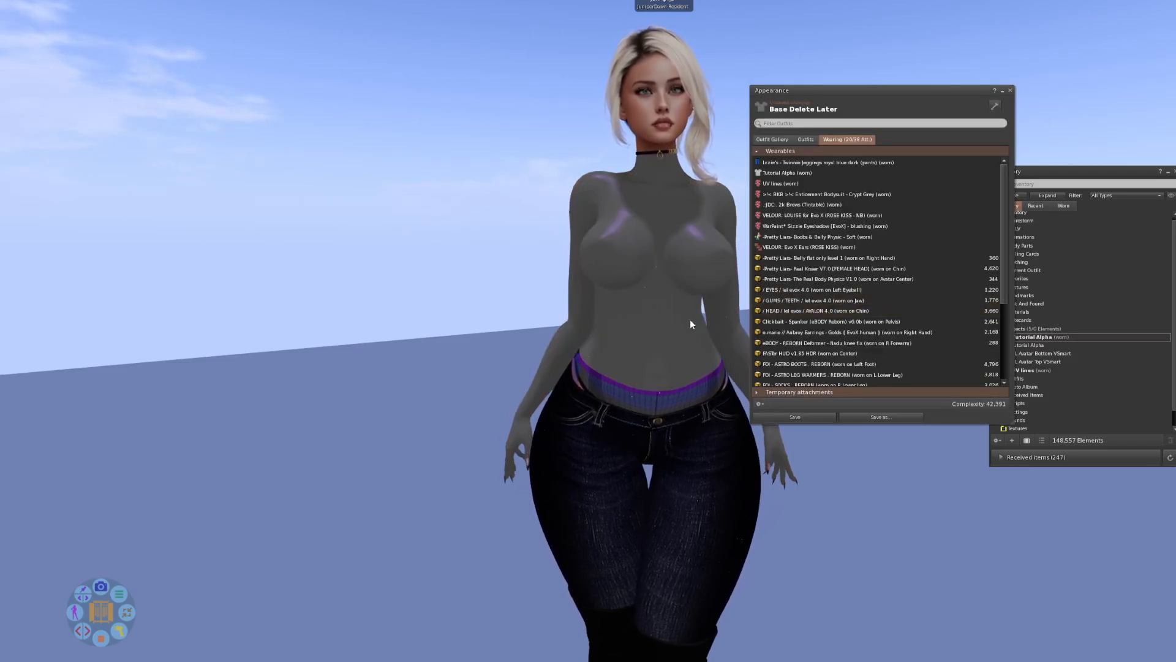
Reopen the Tutorial Alpha mask and set Upper Alpha to the Tutorial Alpha texture from the Objects inventory folder.
mouse_move(685, 316)
left_mouse_down()
mouse_move(1152, 310)
mouse_move(705, 312)
left_mouse_up()
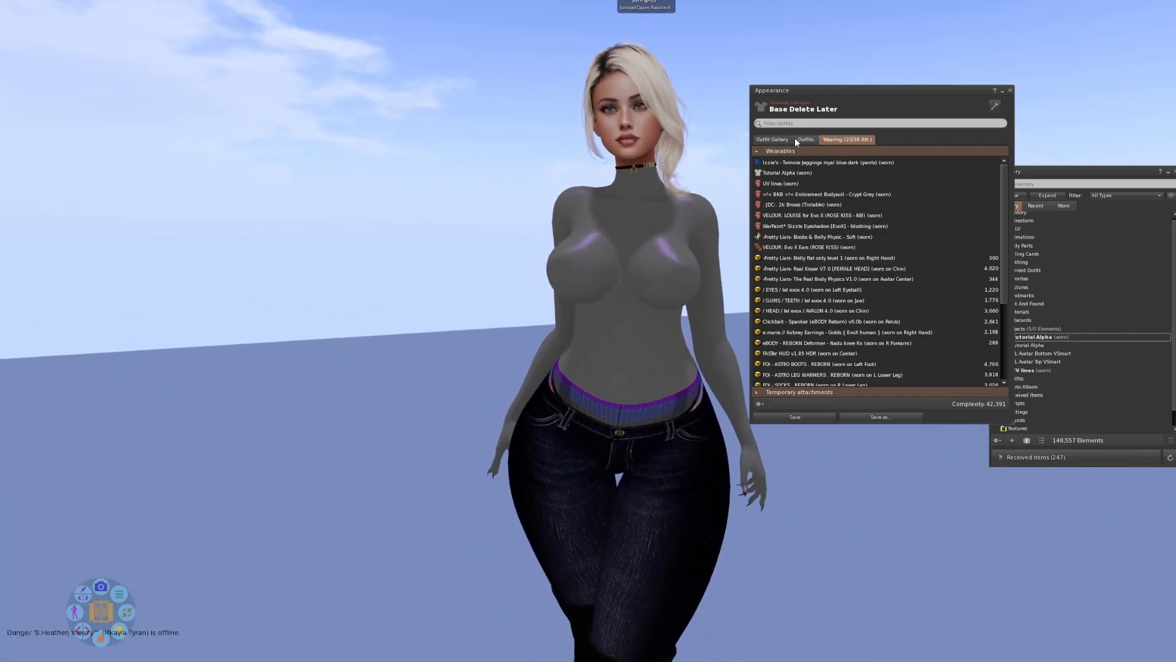
double_click(792, 173)
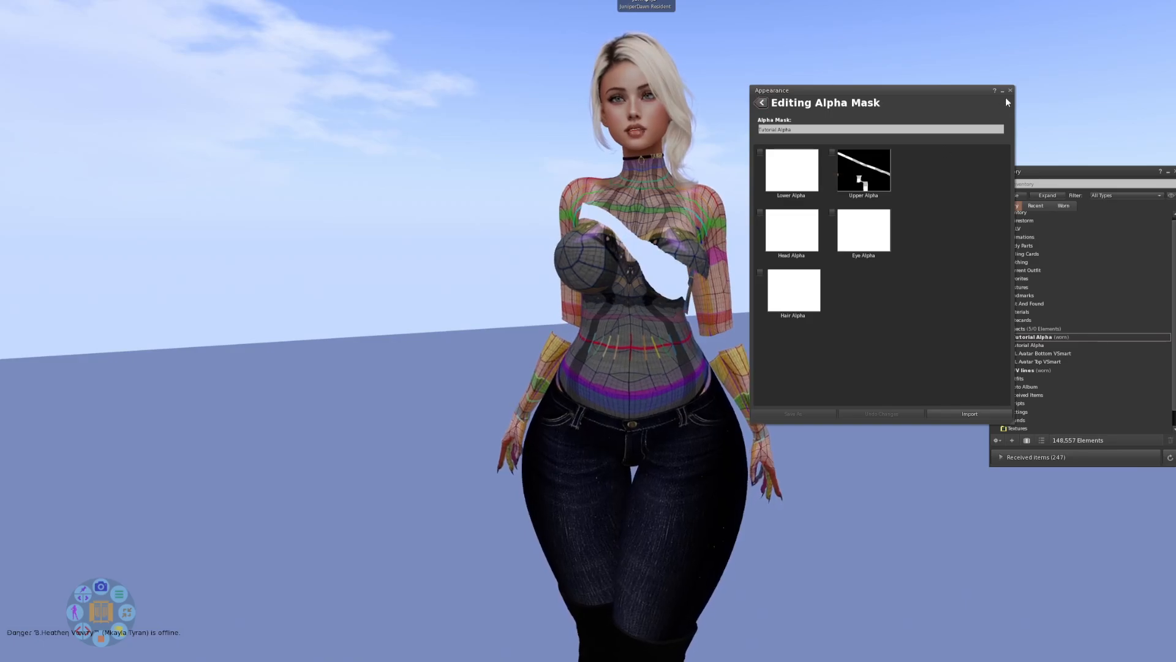
left_click_drag(932, 93, 1070, 72)
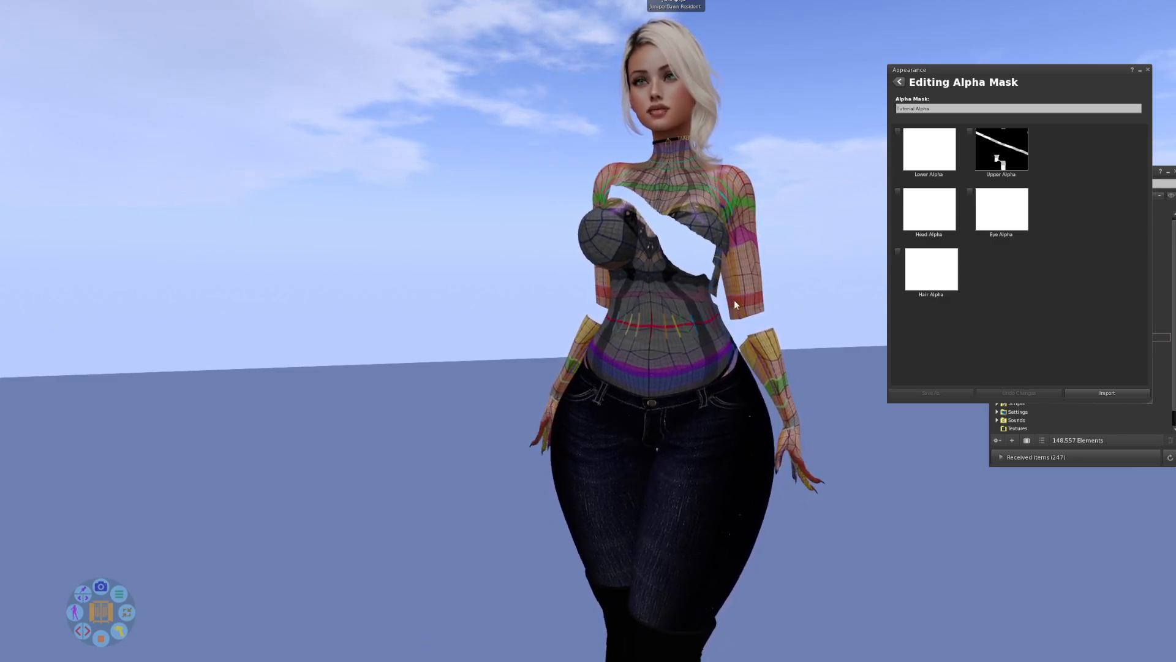
left_click(1006, 147)
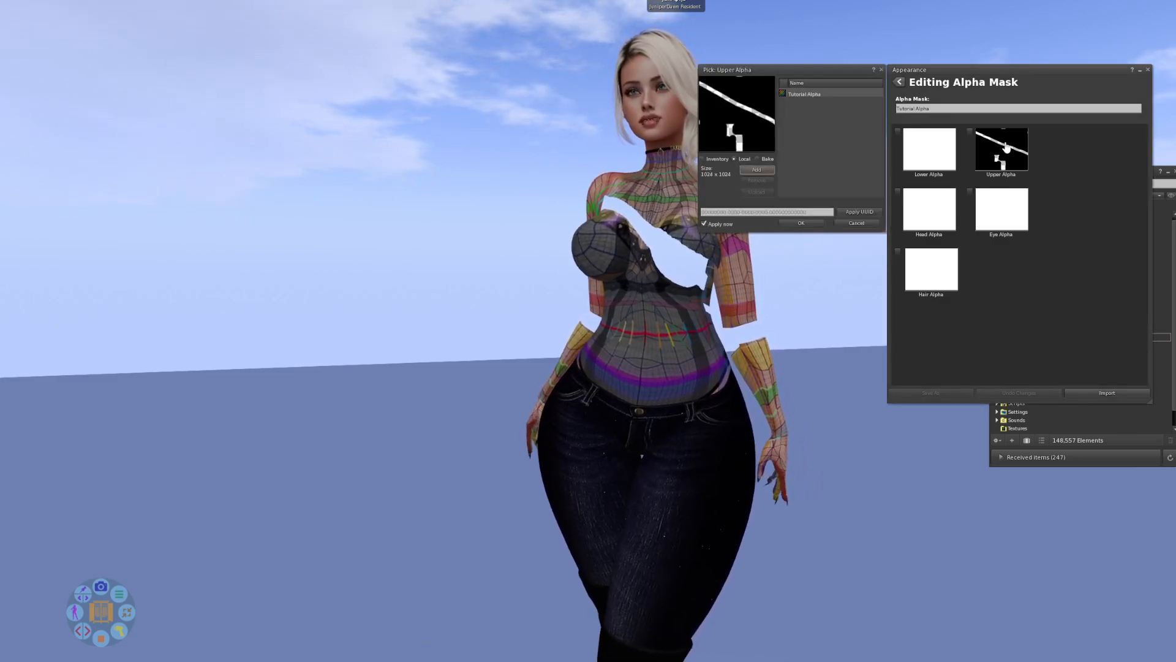
left_click(807, 95)
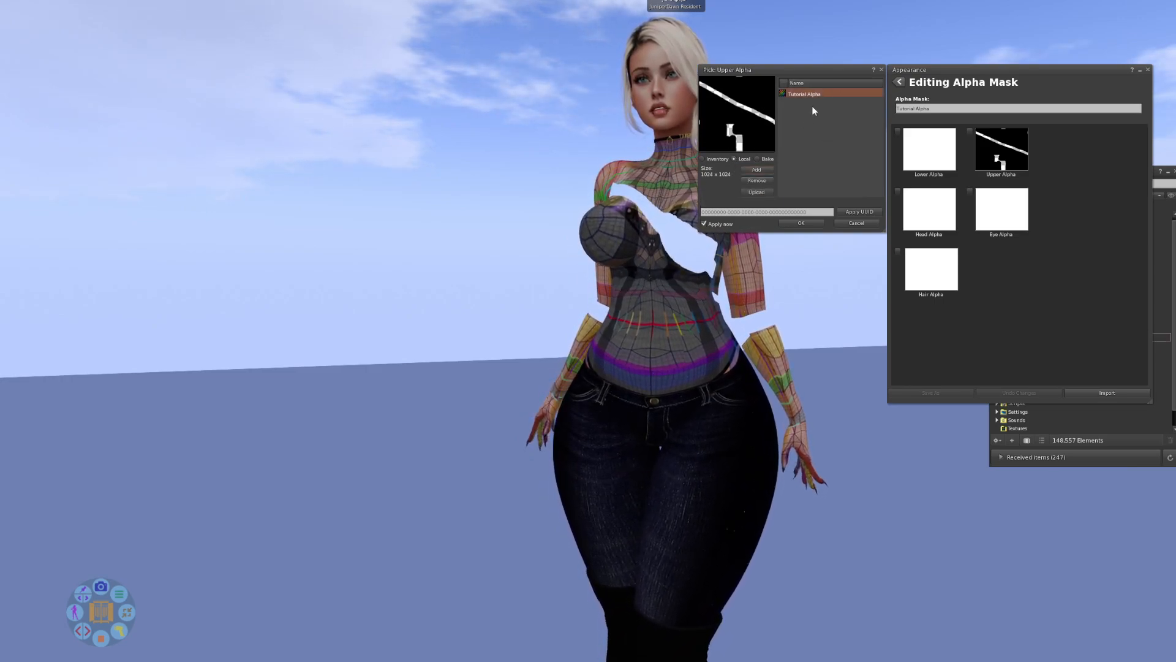
left_click(702, 159)
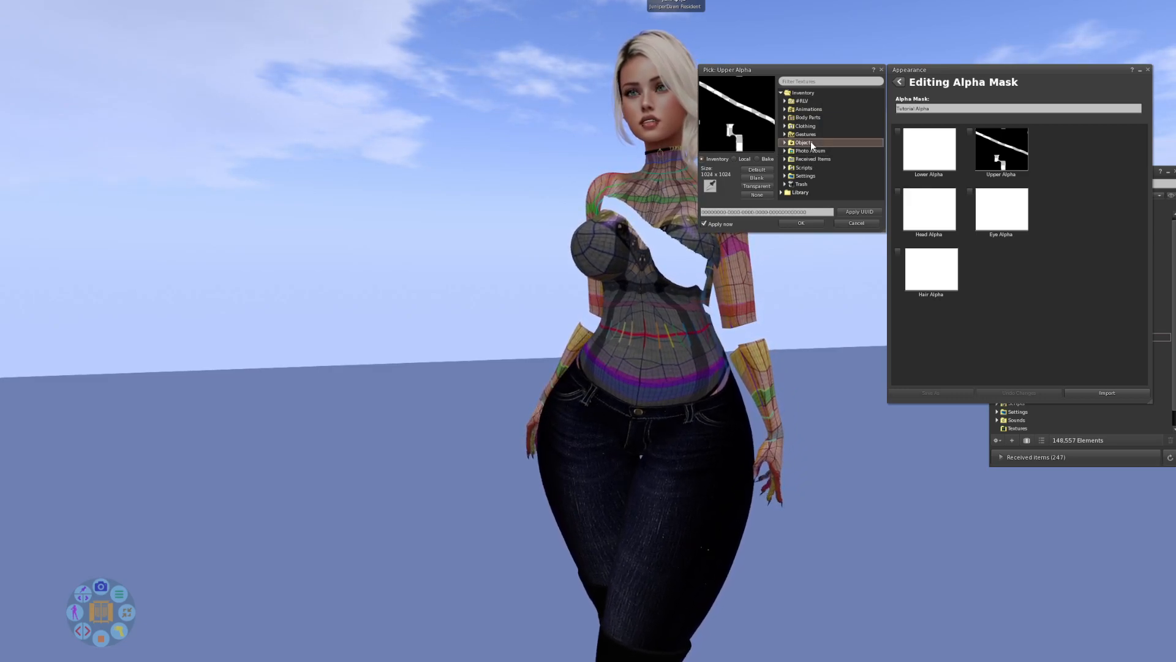
double_click(811, 142)
left_click(813, 151)
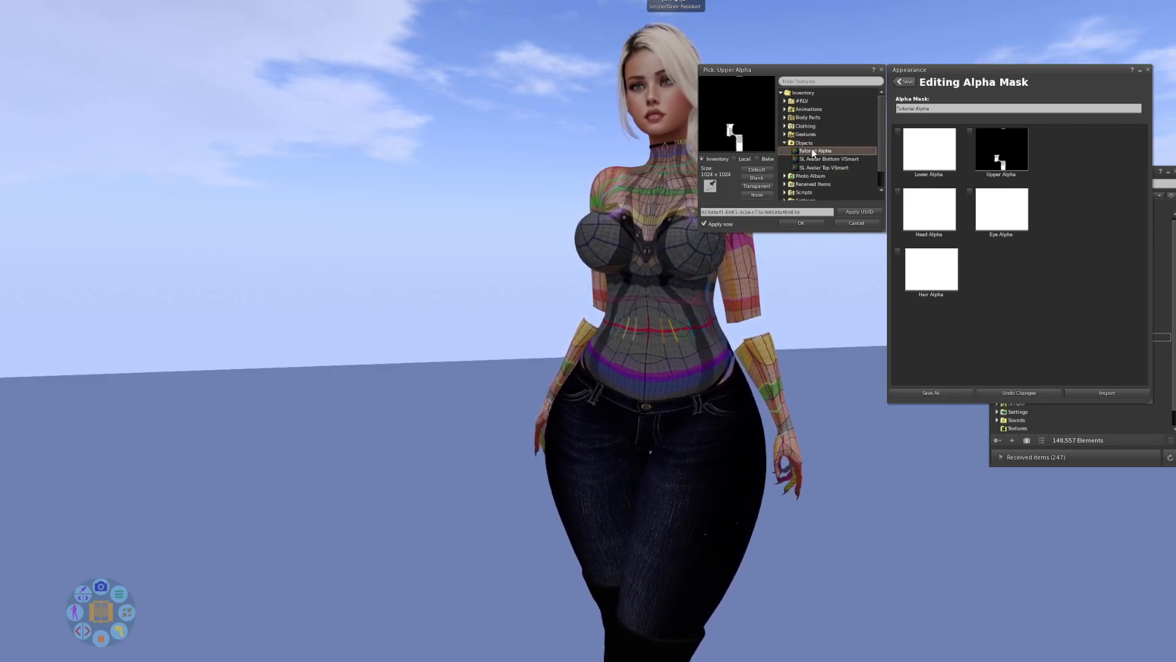
left_click(817, 222)
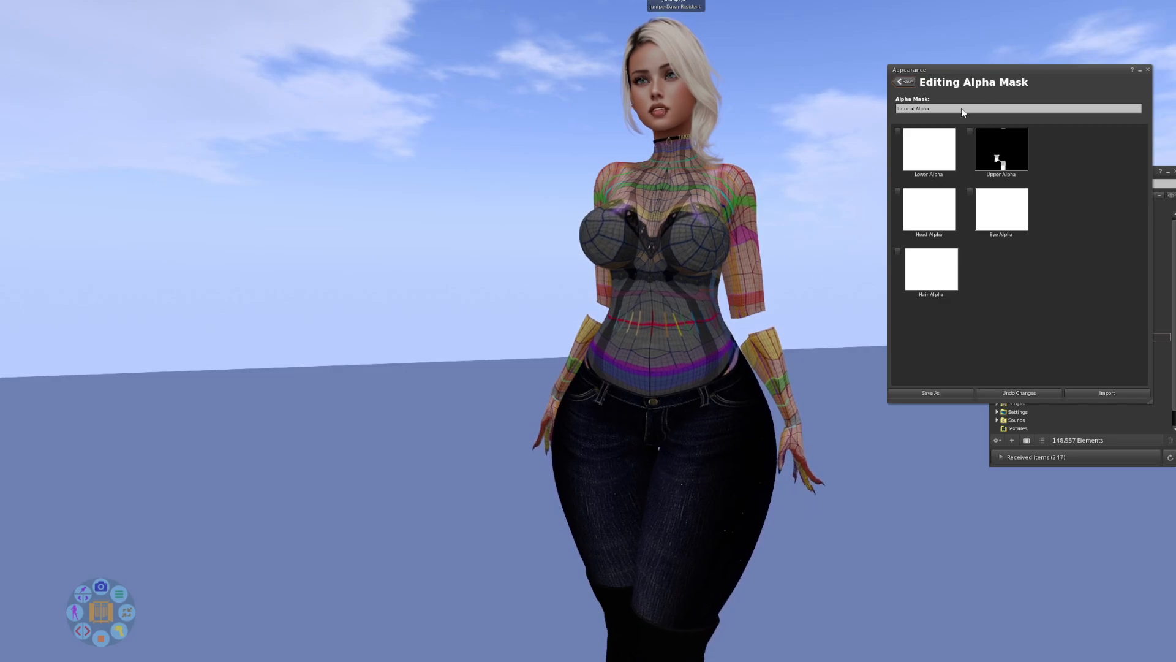